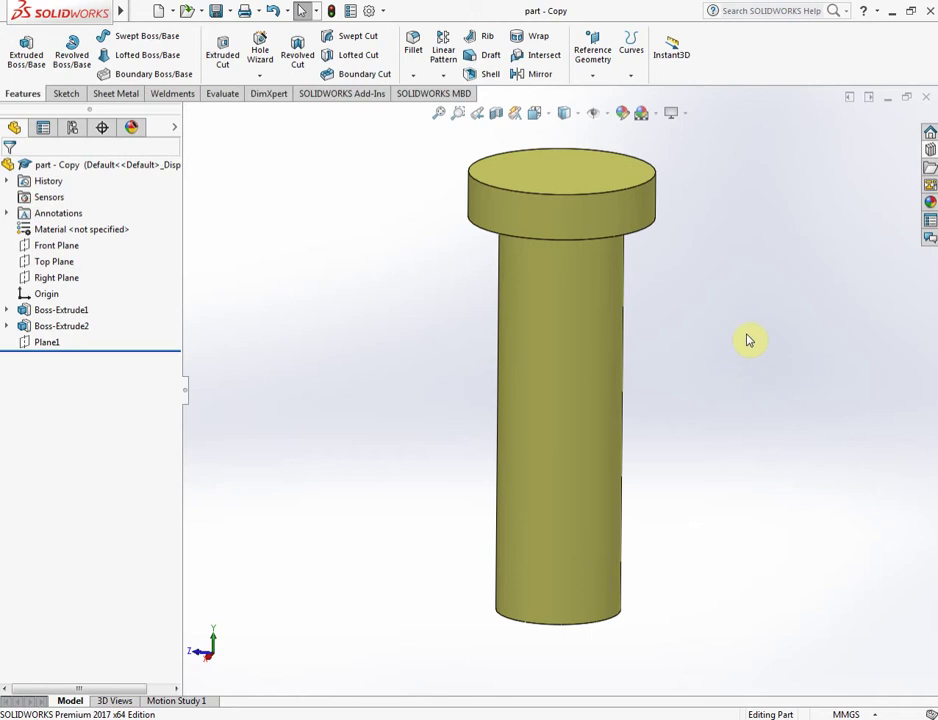
Step: Restore the maximized pin part and move its window aside to reveal the other parts
{"action": "left_click", "coordinate": [909, 101]}
{"action": "left_click_drag", "start_coordinate": [700, 117], "coordinate": [687, 272]}
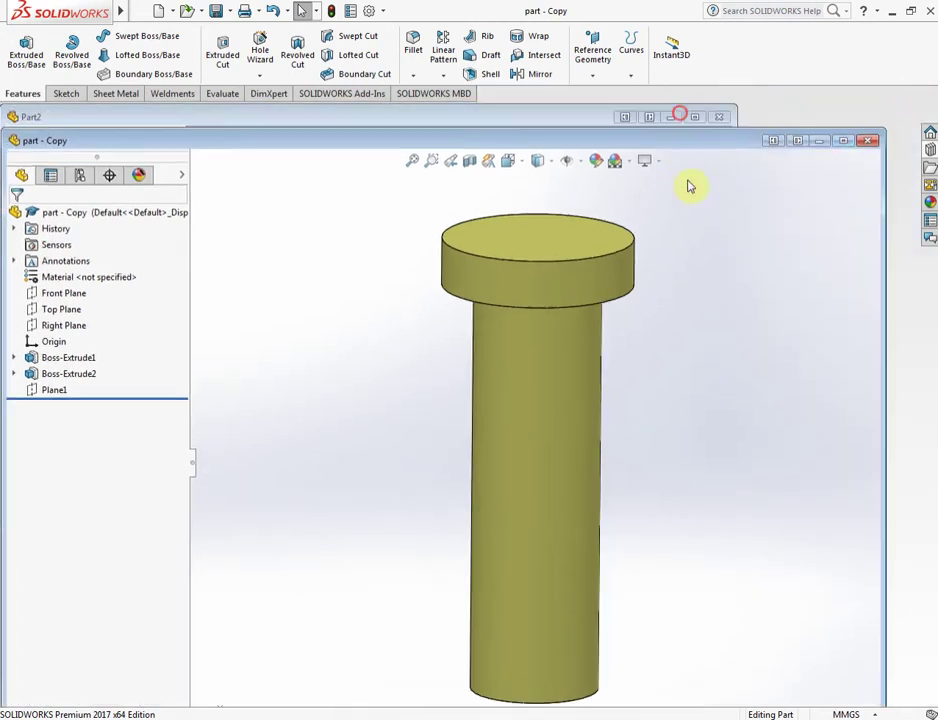
{"action": "left_click", "coordinate": [766, 230]}
{"action": "left_click", "coordinate": [564, 164]}
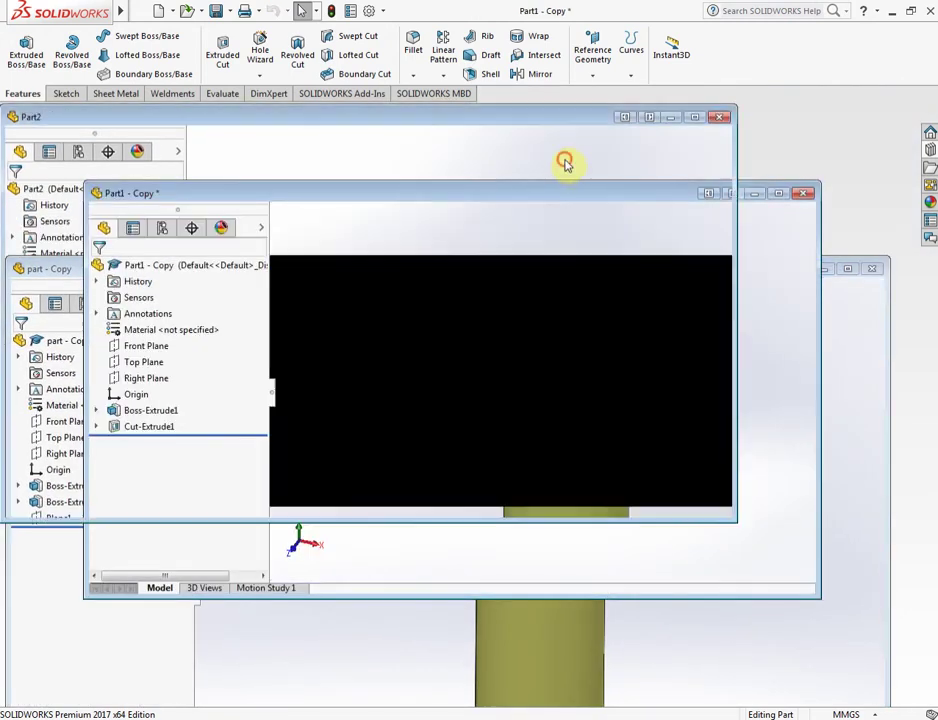
Step: Bring the Part1 - Copy plate to the front, maximize it, and start a new document
{"action": "left_click", "coordinate": [783, 274]}
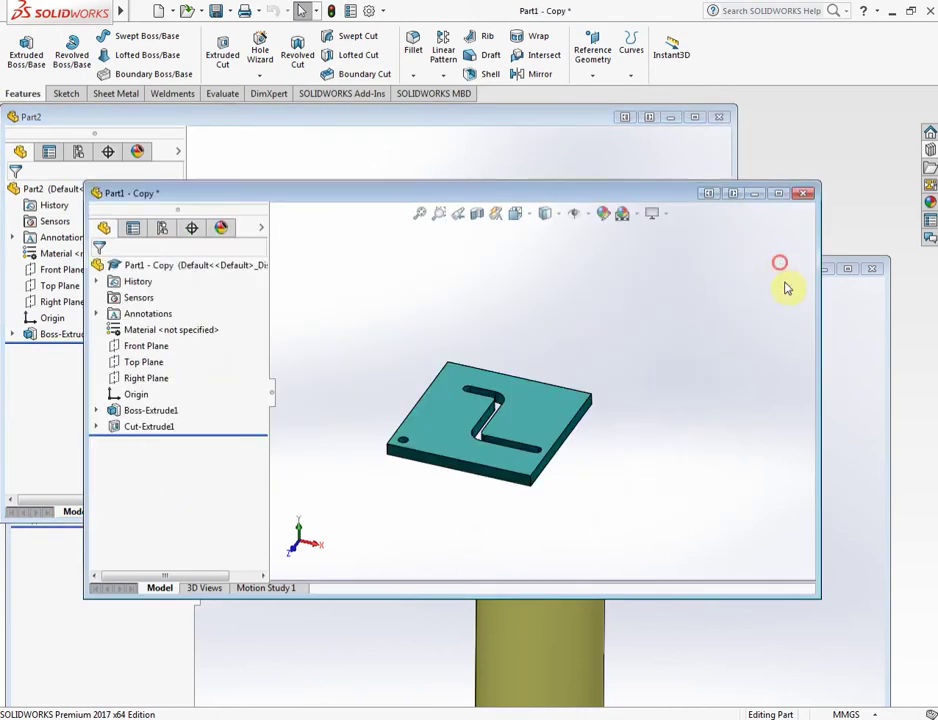
{"action": "left_click", "coordinate": [840, 358]}
{"action": "left_click", "coordinate": [567, 225]}
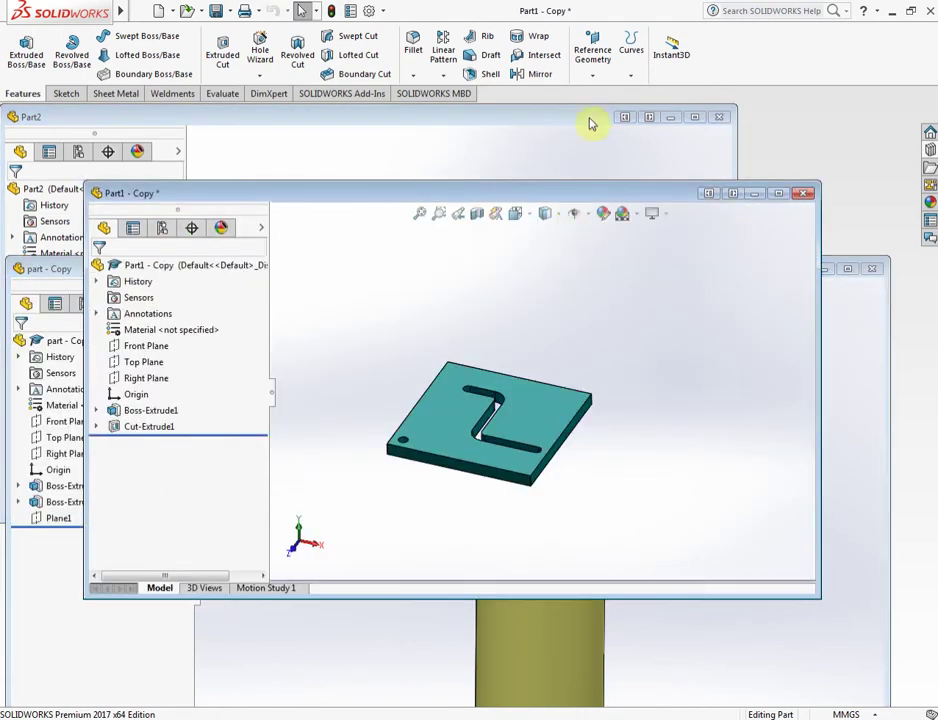
{"action": "left_click", "coordinate": [779, 196]}
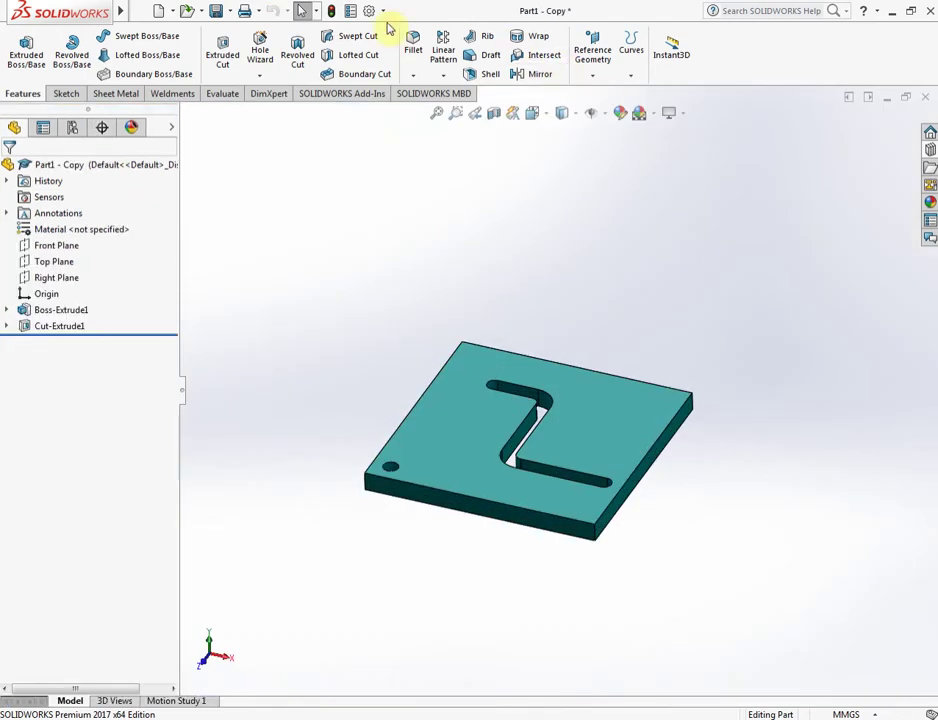
{"action": "left_click", "coordinate": [155, 12]}
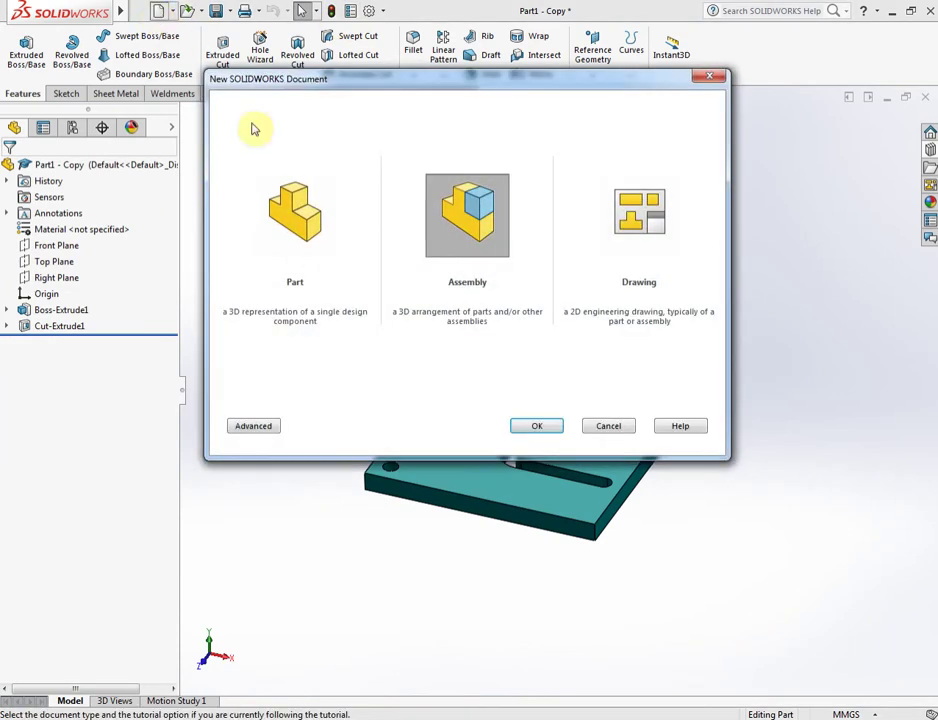
Step: Create a new assembly and place the Part1 - Copy plate as its first component
{"action": "left_click", "coordinate": [539, 427]}
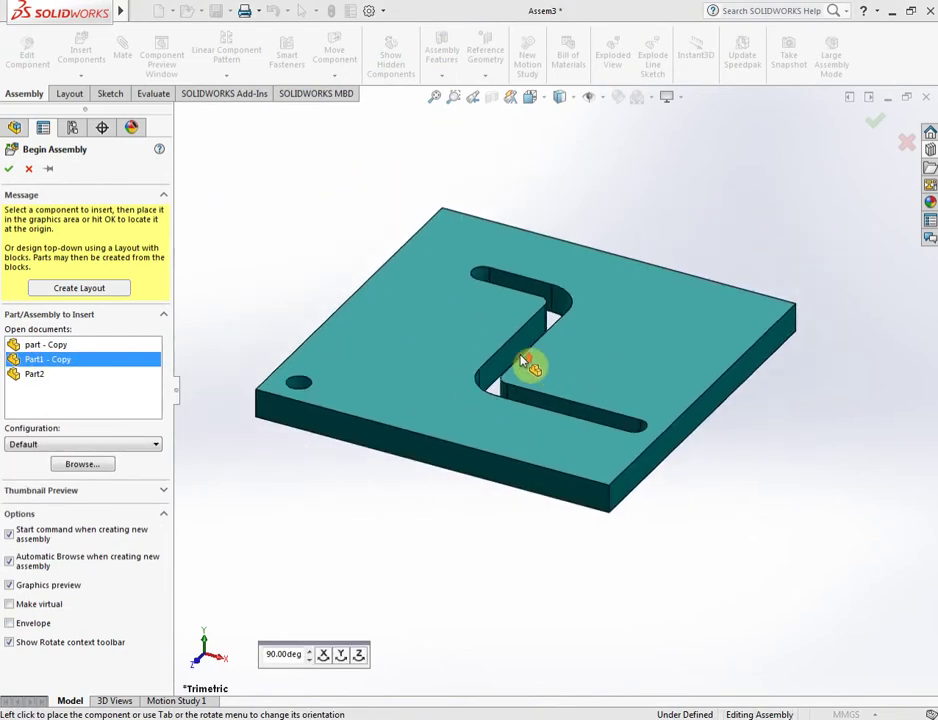
{"action": "left_click", "coordinate": [549, 354]}
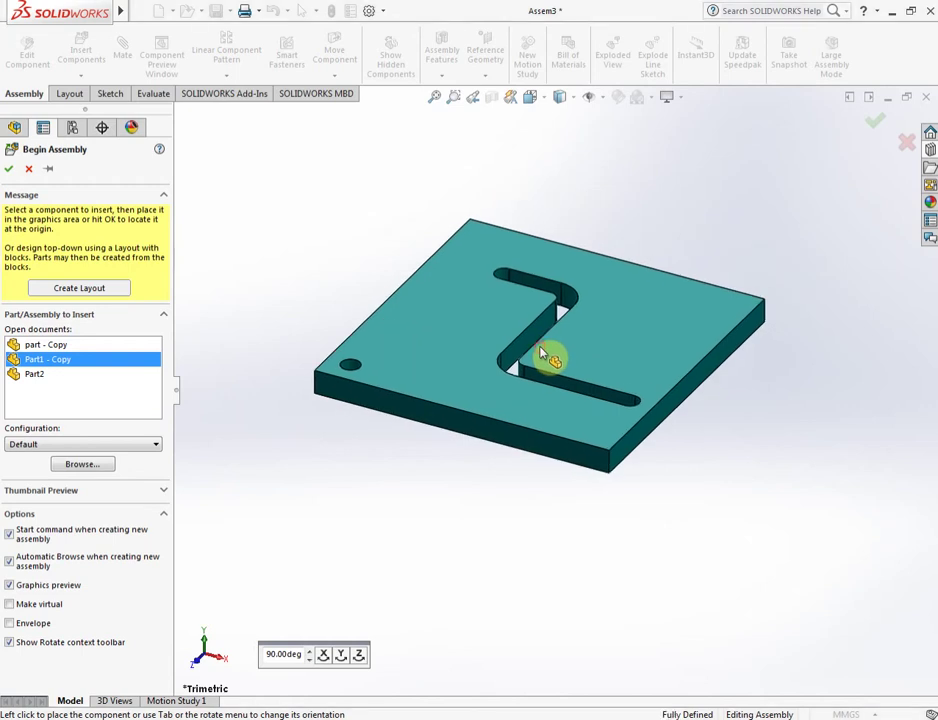
Step: Insert the pin, part - Copy, onto the plate
{"action": "left_click", "coordinate": [553, 382]}
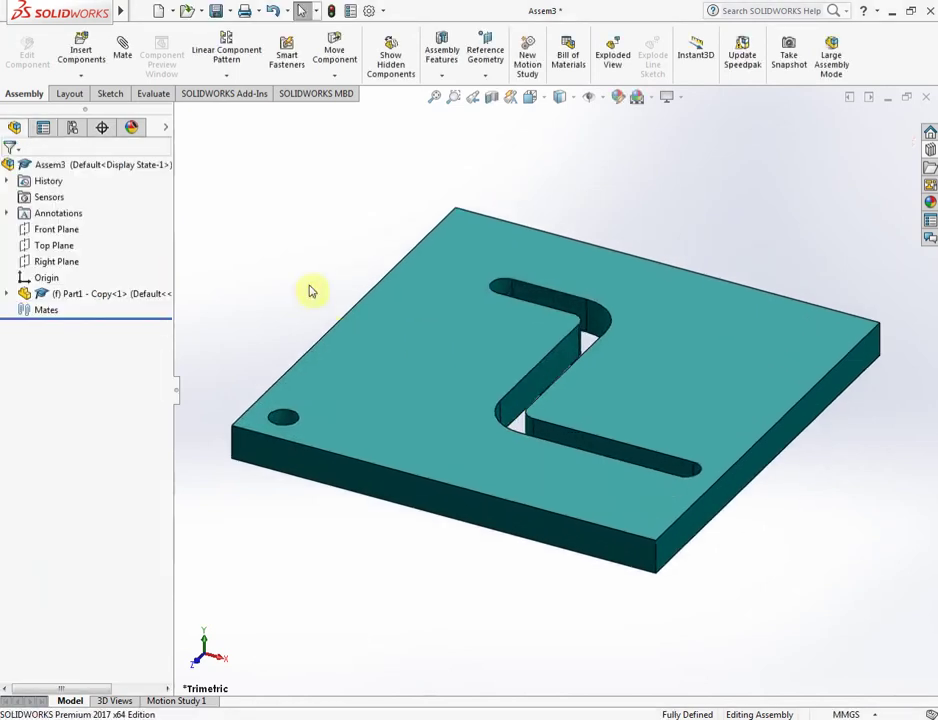
{"action": "left_click", "coordinate": [82, 50]}
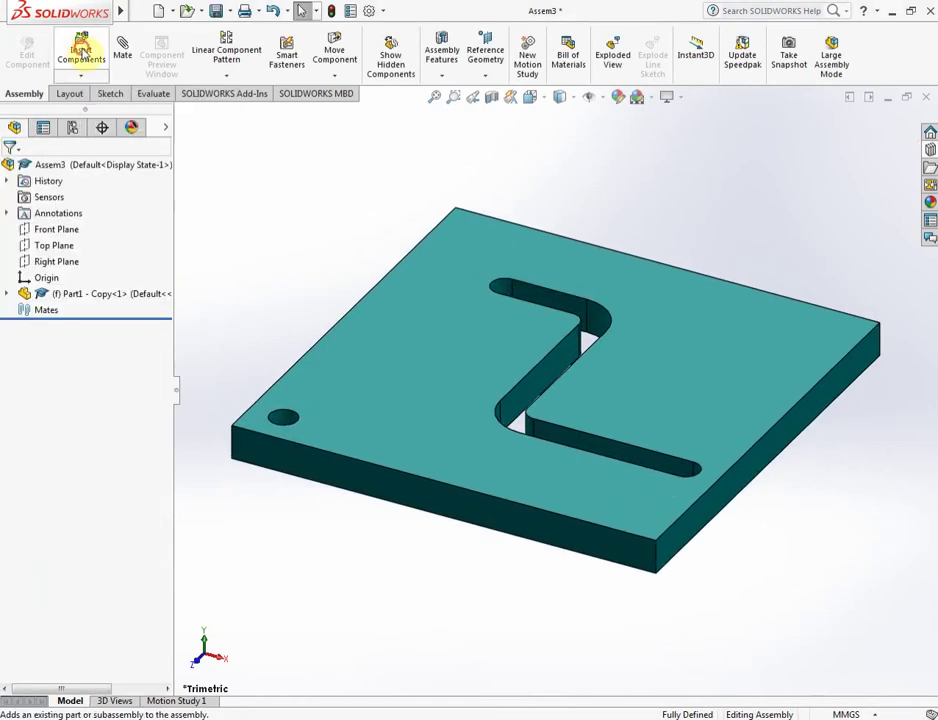
{"action": "left_click", "coordinate": [44, 332]}
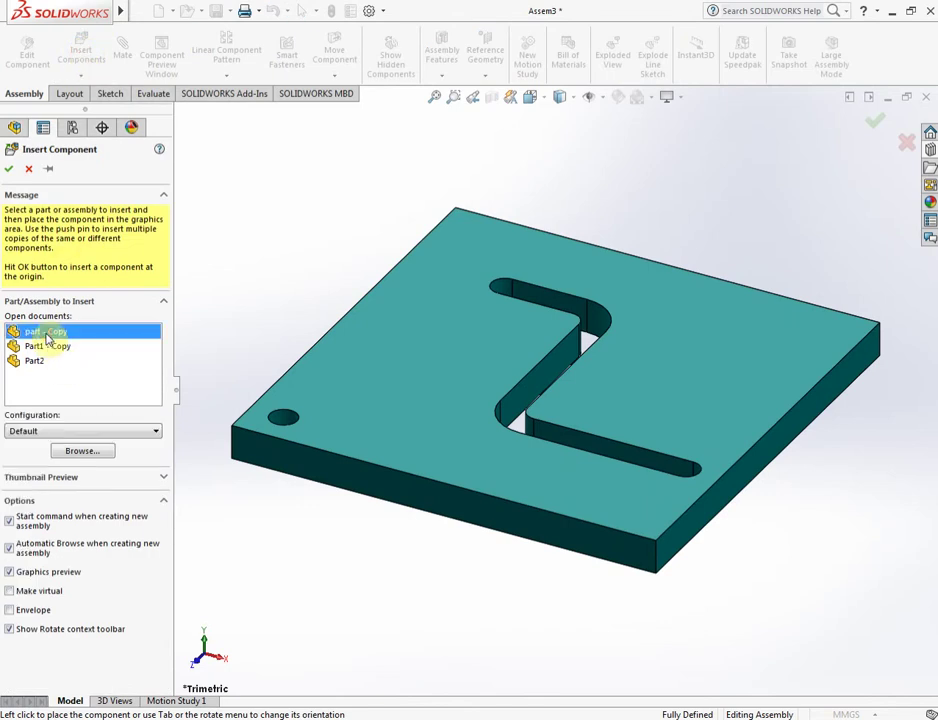
{"action": "left_click", "coordinate": [398, 444]}
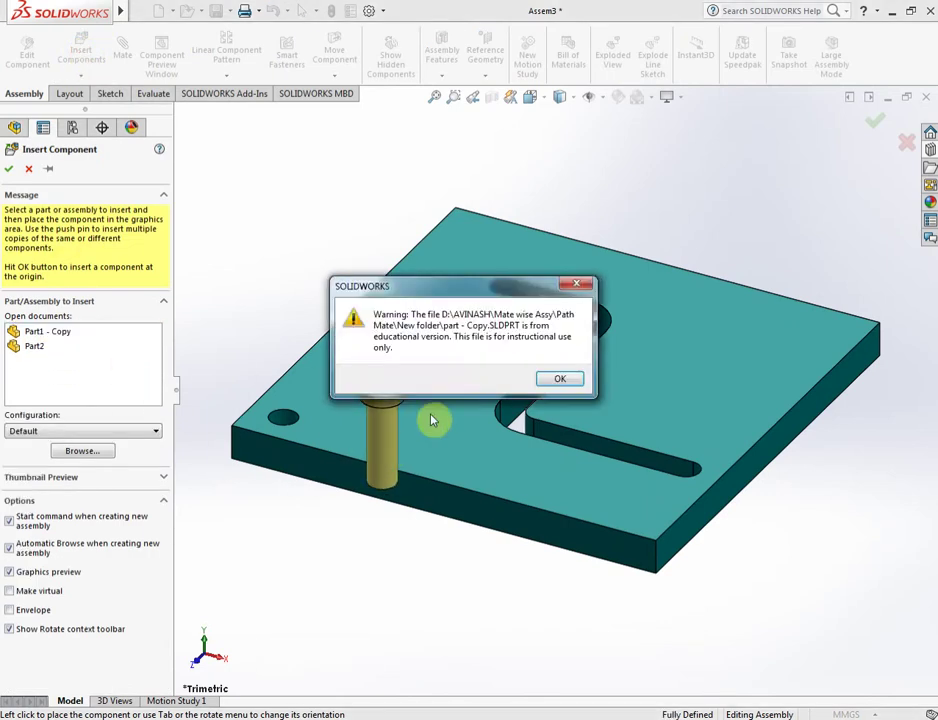
Step: Insert the red link, Part2, over the plate
{"action": "left_click", "coordinate": [557, 383]}
{"action": "left_click", "coordinate": [80, 55]}
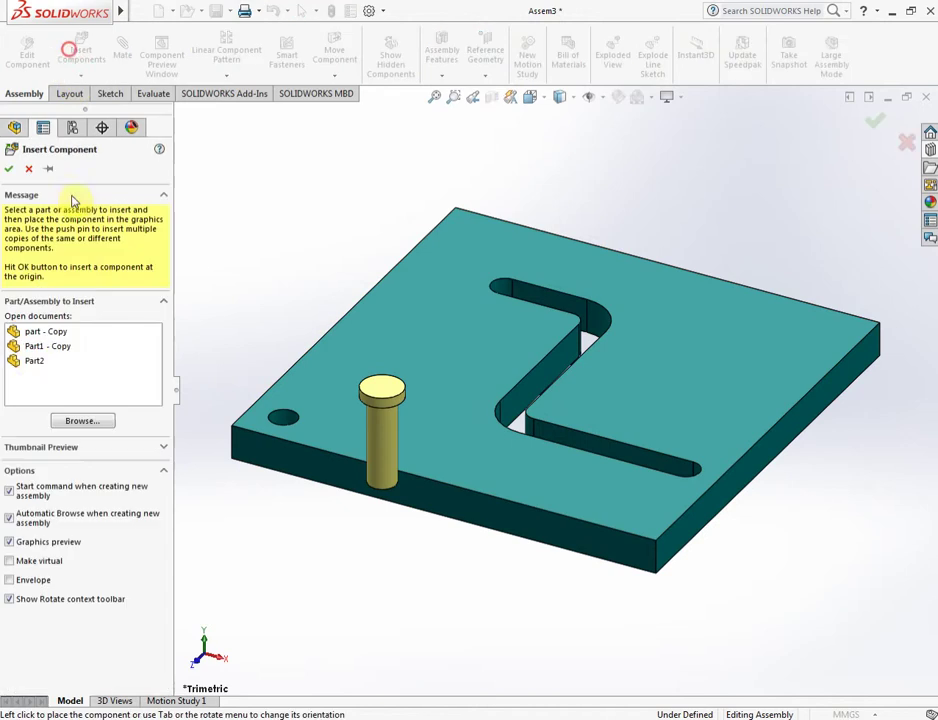
{"action": "left_click", "coordinate": [30, 360]}
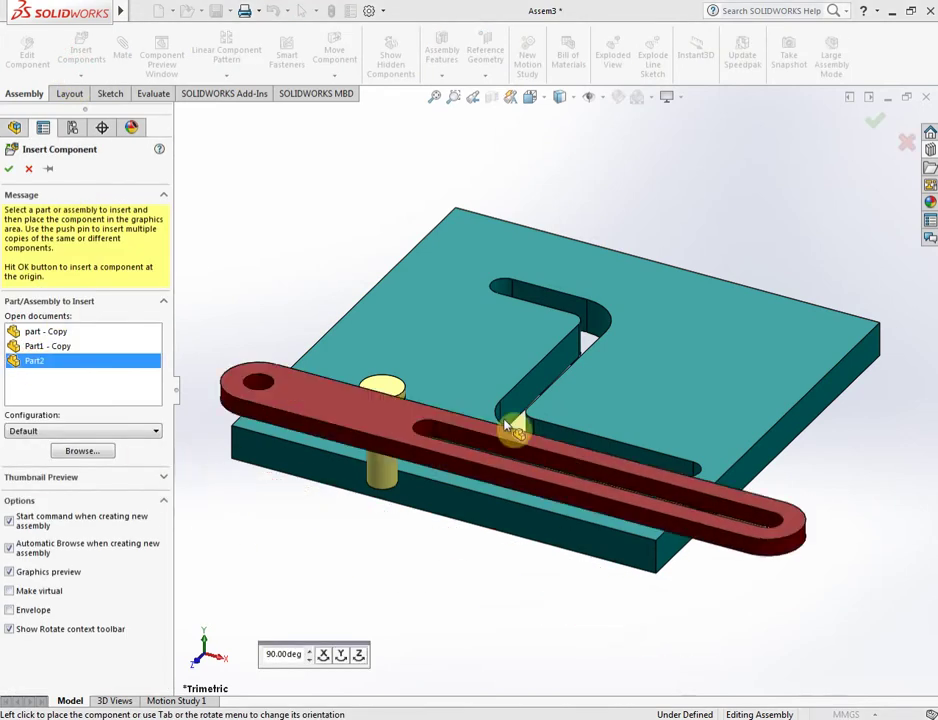
{"action": "left_click", "coordinate": [550, 378]}
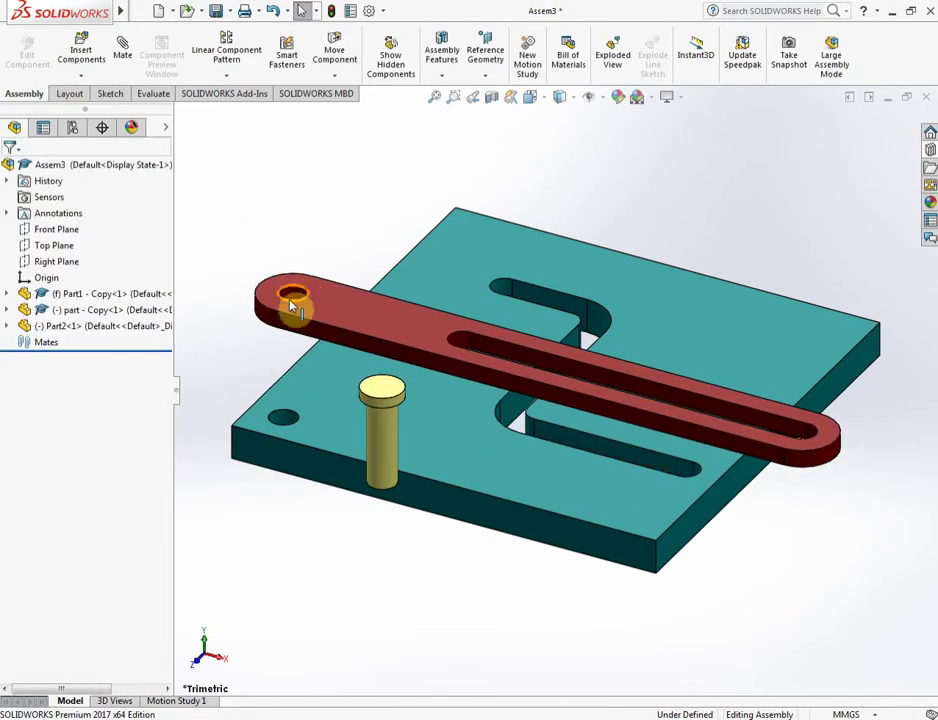
Step: Mate the red link's end hole concentric with the plate's corner hole
{"action": "middle_click_drag", "start_coordinate": [292, 305], "coordinate": [313, 318]}
{"action": "scroll", "coordinate": [313, 318], "scroll_direction": "down", "scroll_amount": 3}
{"action": "scroll", "coordinate": [329, 297], "scroll_direction": "down", "scroll_amount": 3}
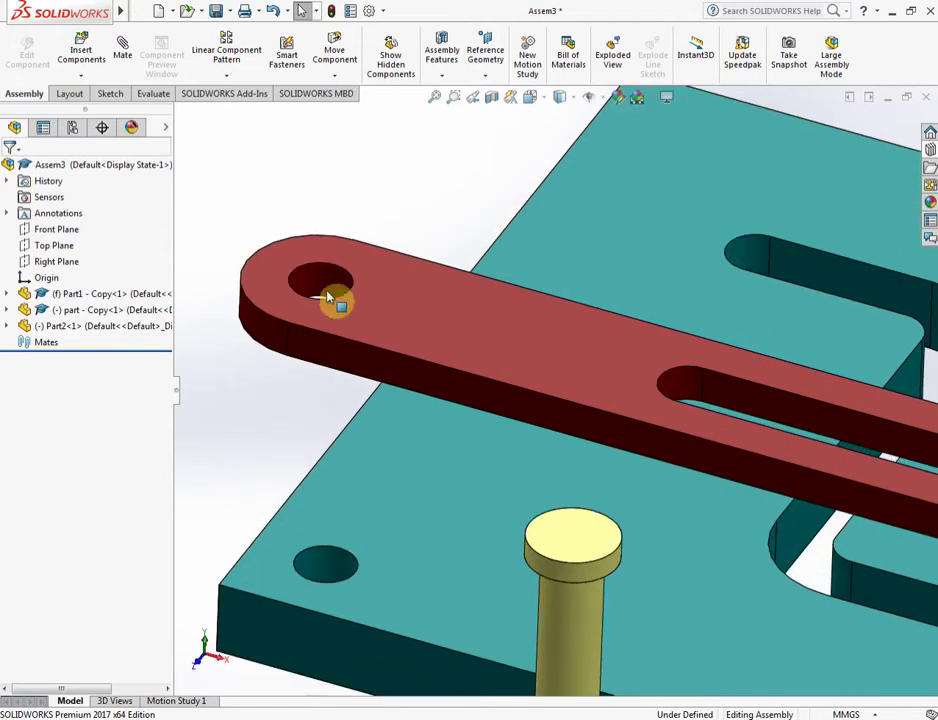
{"action": "left_click", "coordinate": [324, 282]}
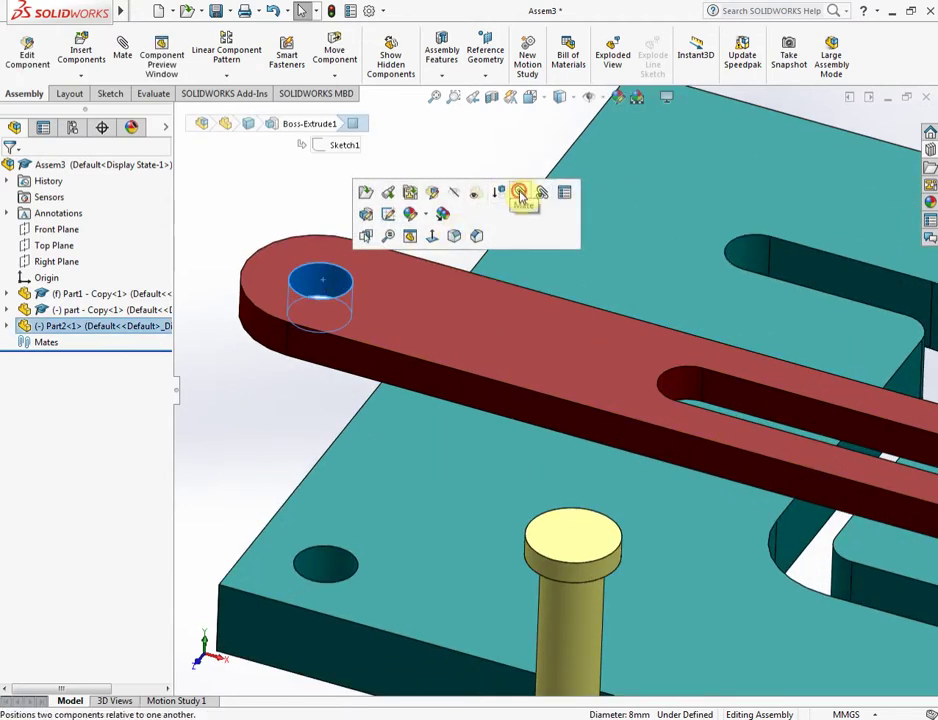
{"action": "left_click", "coordinate": [520, 193]}
{"action": "left_click", "coordinate": [325, 560]}
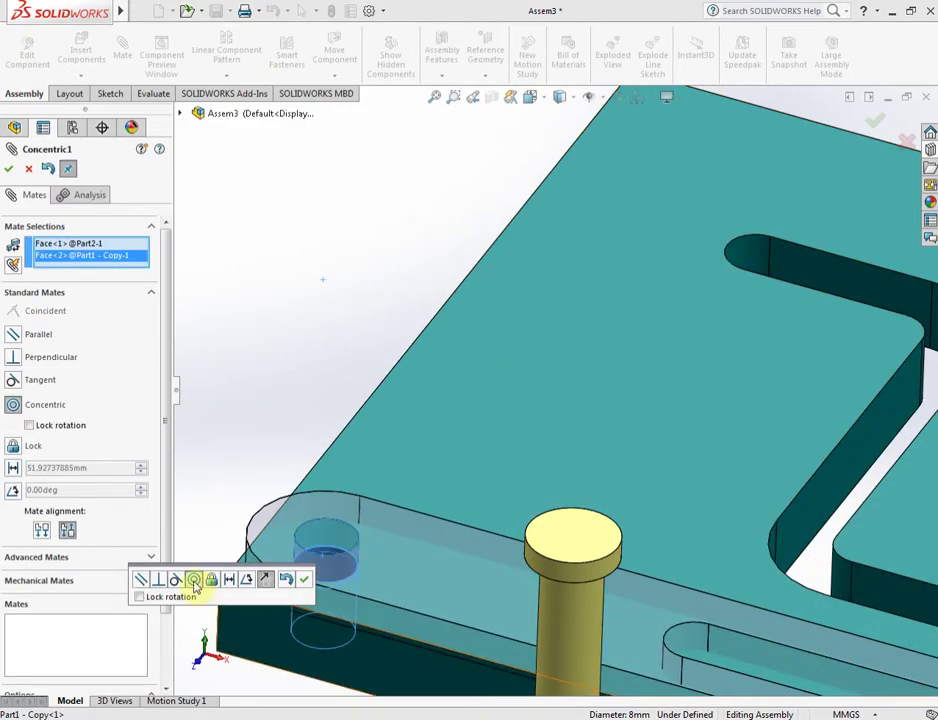
{"action": "left_click", "coordinate": [310, 581]}
Step: Mate the red link's flat face coincident with the plate's top face
{"action": "scroll", "coordinate": [347, 575], "scroll_direction": "down", "scroll_amount": 5}
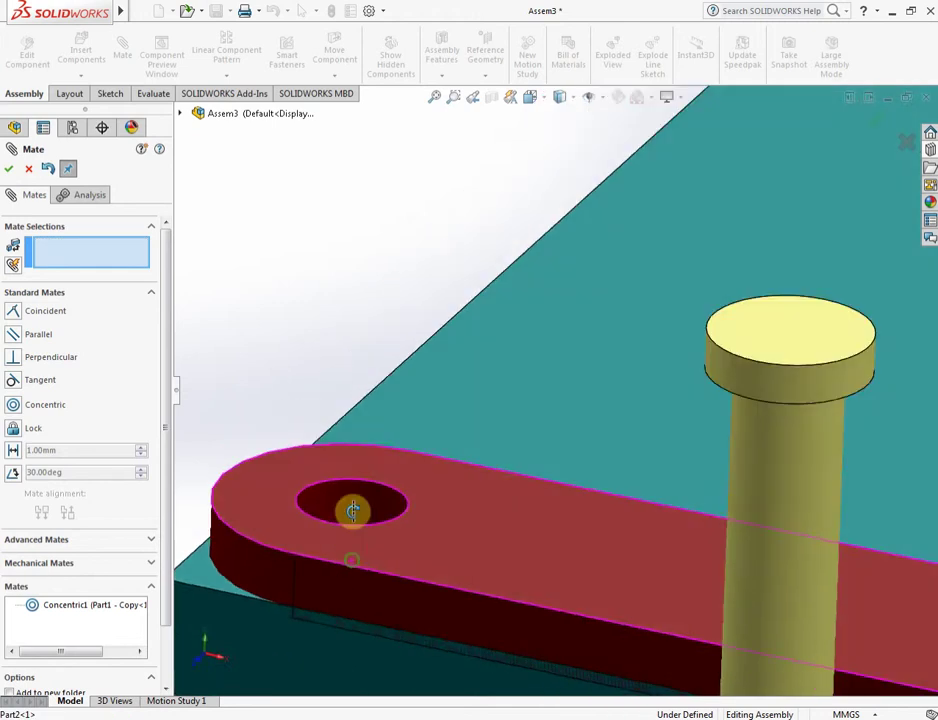
{"action": "scroll", "coordinate": [351, 508], "scroll_direction": "down", "scroll_amount": 5}
{"action": "mouse_move", "coordinate": [383, 579]}
{"action": "middle_mouse_down"}
{"action": "mouse_move", "coordinate": [391, 464]}
{"action": "mouse_move", "coordinate": [360, 468]}
{"action": "mouse_move", "coordinate": [451, 437]}
{"action": "mouse_move", "coordinate": [471, 442]}
{"action": "mouse_move", "coordinate": [463, 503]}
{"action": "mouse_move", "coordinate": [477, 550]}
{"action": "middle_mouse_up"}
{"action": "left_click", "coordinate": [451, 437]}
{"action": "left_click", "coordinate": [486, 551]}
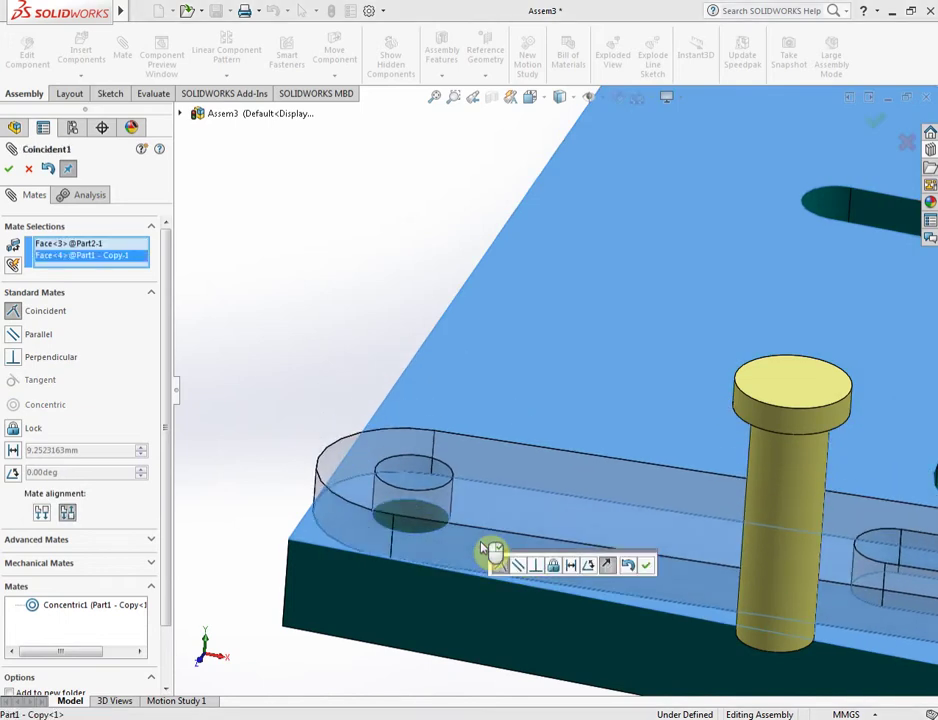
{"action": "left_click", "coordinate": [646, 568]}
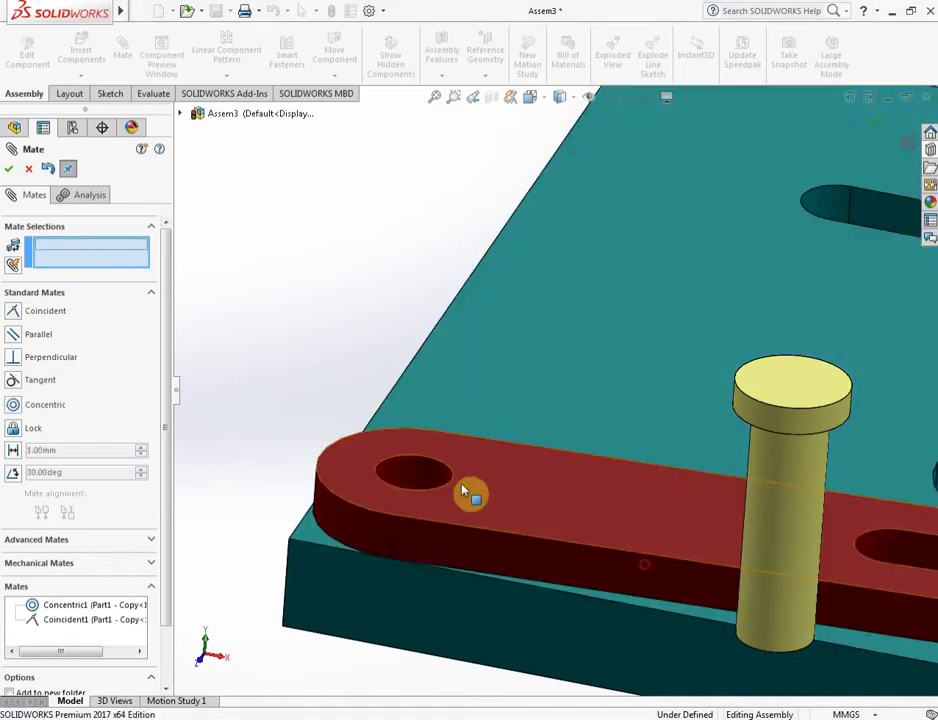
Step: Mate the pin's cylindrical face concentric with the link's end hole
{"action": "scroll", "coordinate": [465, 490], "scroll_direction": "up", "scroll_amount": 4}
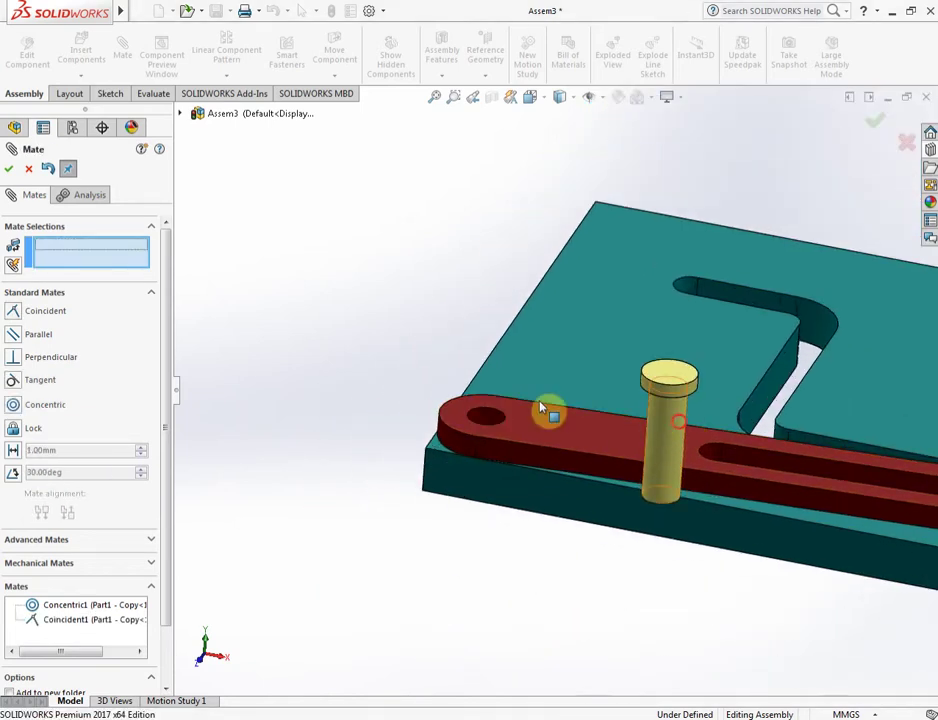
{"action": "middle_click_drag", "start_coordinate": [548, 408], "coordinate": [456, 377], "text": "ctrl"}
{"action": "scroll", "coordinate": [548, 377], "scroll_direction": "down", "scroll_amount": 2}
{"action": "scroll", "coordinate": [548, 403], "scroll_direction": "down", "scroll_amount": 2}
{"action": "middle_click_drag", "start_coordinate": [548, 403], "coordinate": [373, 306]}
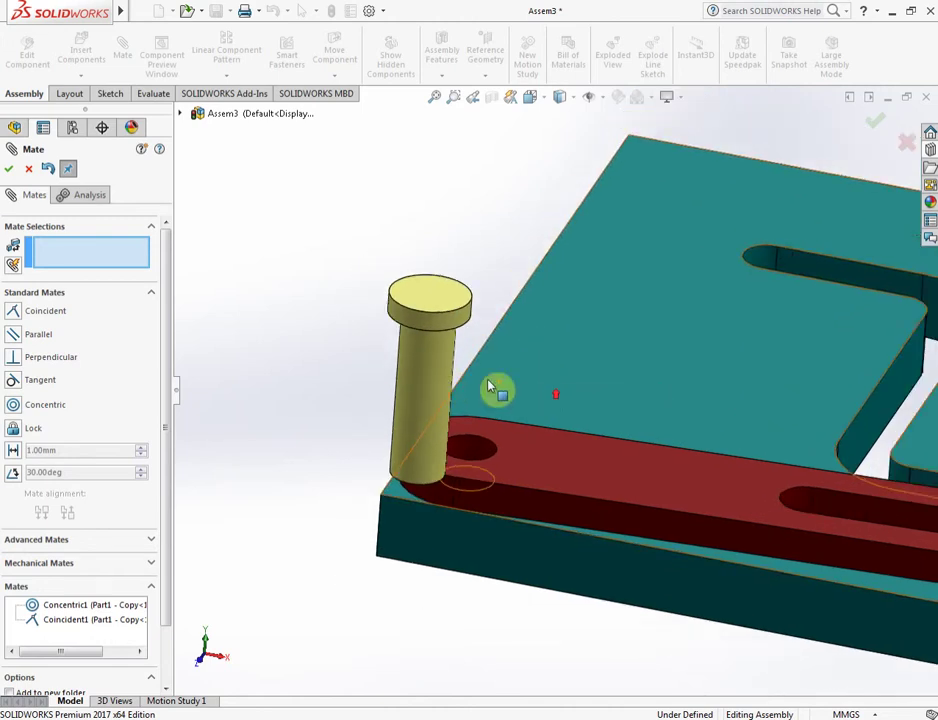
{"action": "left_click", "coordinate": [300, 300]}
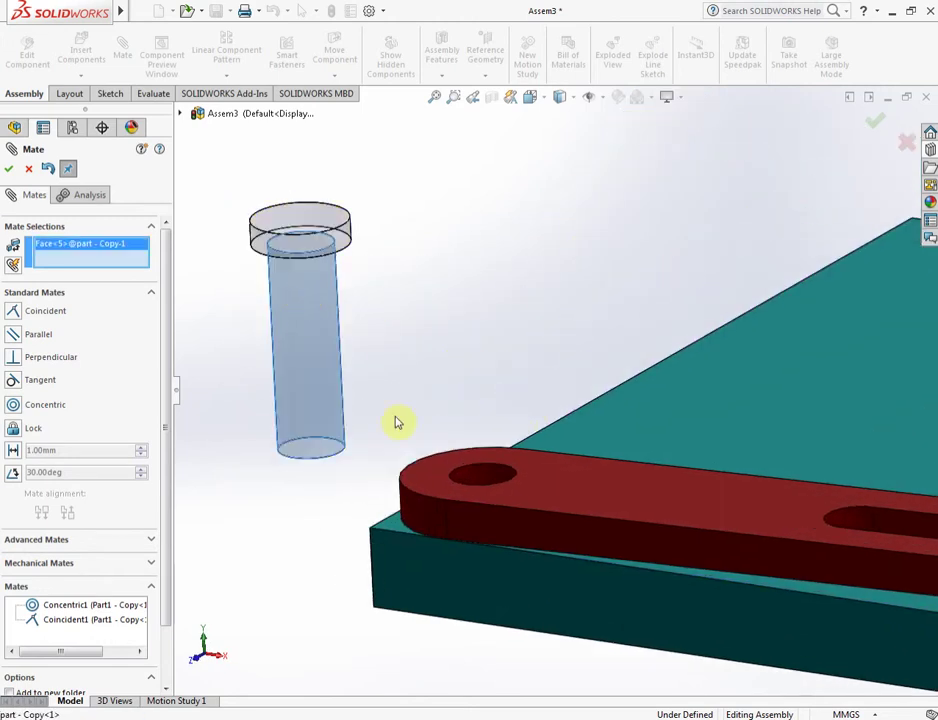
{"action": "left_click", "coordinate": [479, 486]}
{"action": "key", "text": "Return"}
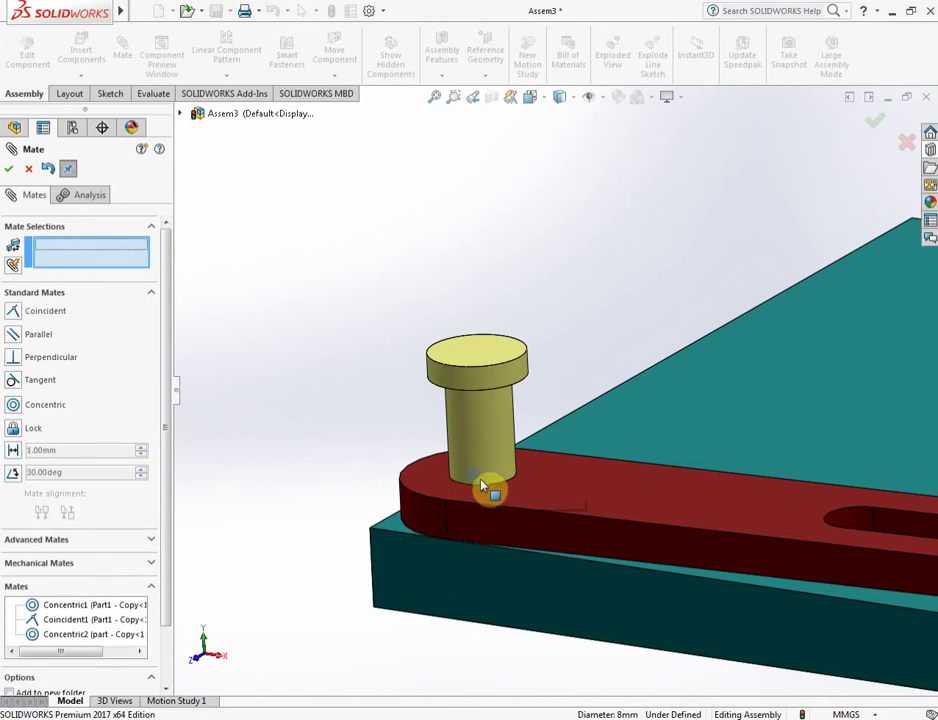
{"action": "left_click", "coordinate": [537, 498]}
{"action": "mouse_move", "coordinate": [537, 498]}
{"action": "middle_mouse_down"}
{"action": "mouse_move", "coordinate": [513, 389]}
{"action": "mouse_move", "coordinate": [513, 328]}
{"action": "mouse_move", "coordinate": [565, 381]}
{"action": "mouse_move", "coordinate": [666, 355]}
{"action": "mouse_move", "coordinate": [735, 412]}
{"action": "mouse_move", "coordinate": [714, 486]}
{"action": "mouse_move", "coordinate": [706, 465]}
{"action": "mouse_move", "coordinate": [615, 461]}
{"action": "mouse_move", "coordinate": [643, 397]}
{"action": "mouse_move", "coordinate": [559, 372]}
{"action": "middle_mouse_up"}
Step: Accept the pin's concentric mate and close the Mate PropertyManager
{"action": "left_click", "coordinate": [513, 318]}
{"action": "key", "text": "Return"}
{"action": "scroll", "coordinate": [666, 355], "scroll_direction": "up", "scroll_amount": 3}
{"action": "key", "text": "Escape"}
Step: Ctrl-drag a copy of the pin beside the plate and swing the red link about its pinned end
{"action": "left_click_drag", "start_coordinate": [491, 322], "coordinate": [464, 464]}
{"action": "mouse_move", "coordinate": [530, 507]}
{"action": "middle_mouse_down"}
{"action": "mouse_move", "coordinate": [648, 370]}
{"action": "mouse_move", "coordinate": [674, 325]}
{"action": "mouse_move", "coordinate": [680, 373]}
{"action": "mouse_move", "coordinate": [625, 428]}
{"action": "middle_mouse_up"}
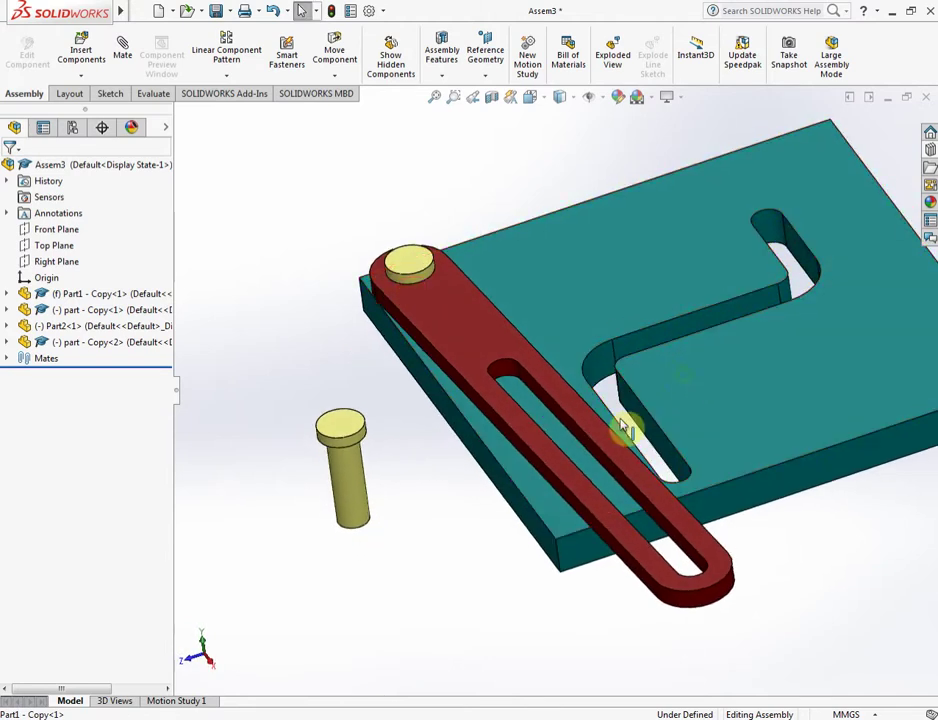
{"action": "mouse_move", "coordinate": [624, 465]}
{"action": "left_mouse_down"}
{"action": "mouse_move", "coordinate": [735, 393]}
{"action": "mouse_move", "coordinate": [666, 503]}
{"action": "mouse_move", "coordinate": [690, 540]}
{"action": "left_mouse_up"}
{"action": "mouse_move", "coordinate": [771, 507]}
{"action": "middle_mouse_down"}
{"action": "mouse_move", "coordinate": [780, 343]}
{"action": "mouse_move", "coordinate": [733, 394]}
{"action": "mouse_move", "coordinate": [833, 360]}
{"action": "mouse_move", "coordinate": [622, 464]}
{"action": "middle_mouse_up"}
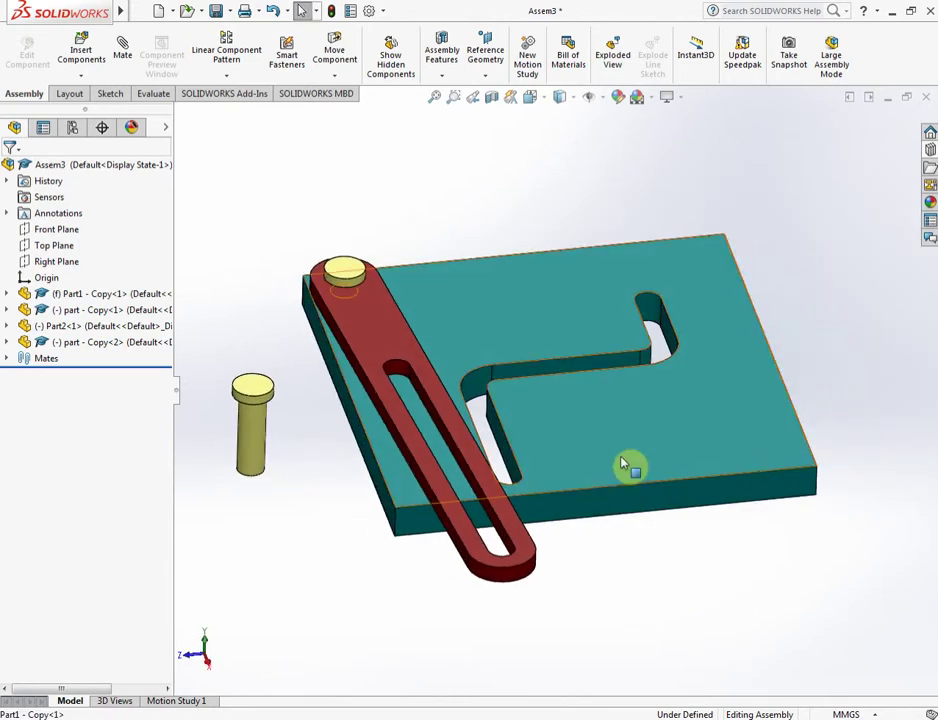
Step: Sketch on the plate's top face and offset the four chained Z-slot edges by 4 mm
{"action": "left_click", "coordinate": [565, 430]}
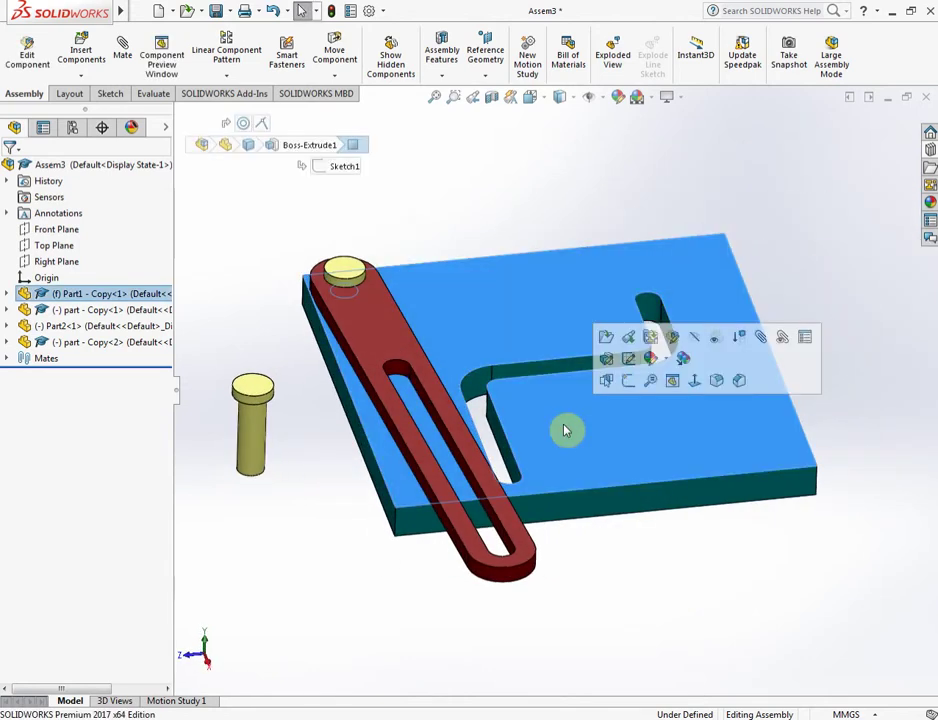
{"action": "left_click", "coordinate": [630, 382]}
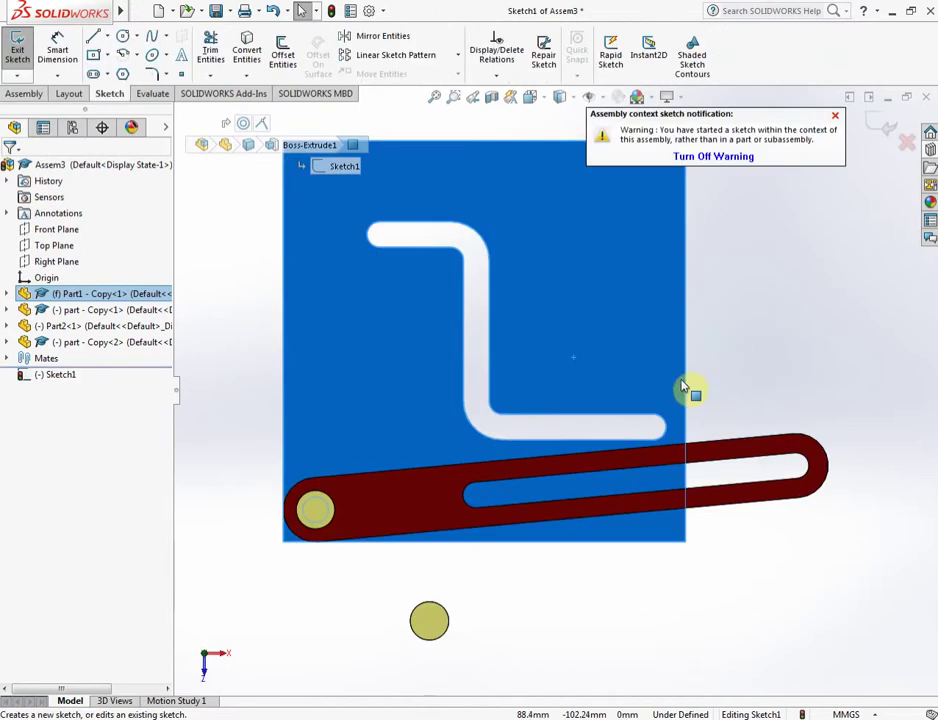
{"action": "left_click", "coordinate": [283, 58]}
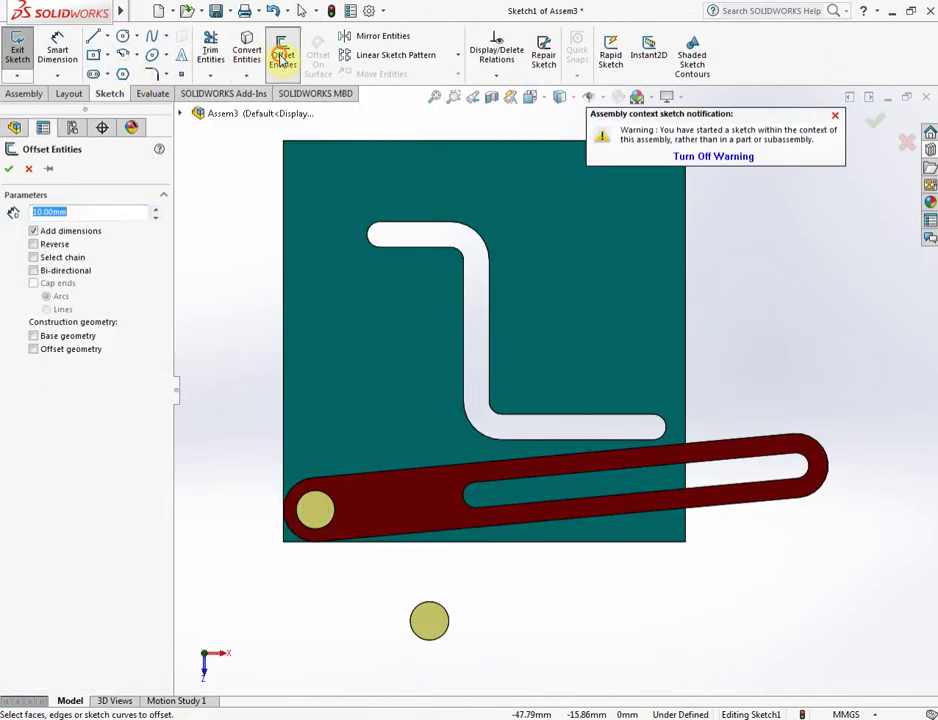
{"action": "left_click", "coordinate": [398, 224]}
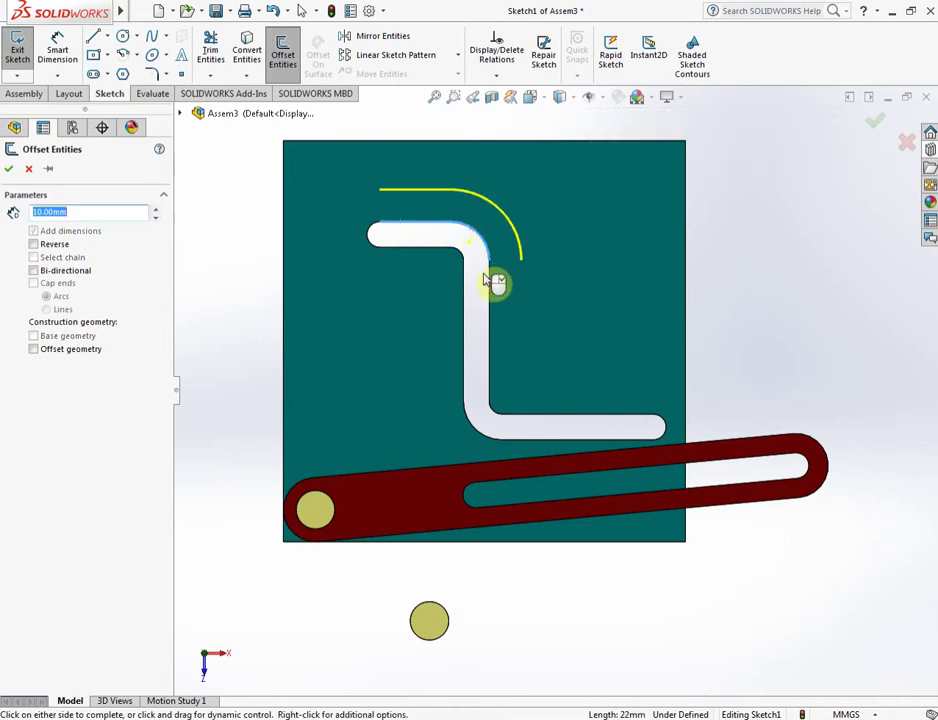
{"action": "left_click", "coordinate": [489, 286]}
{"action": "left_click", "coordinate": [499, 421]}
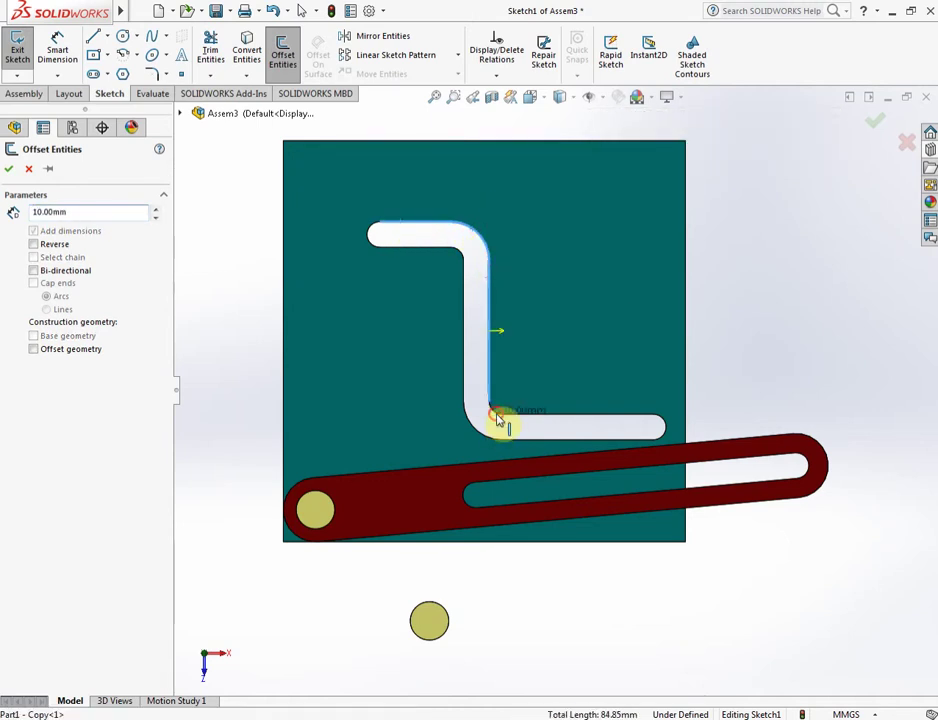
{"action": "left_click", "coordinate": [540, 425]}
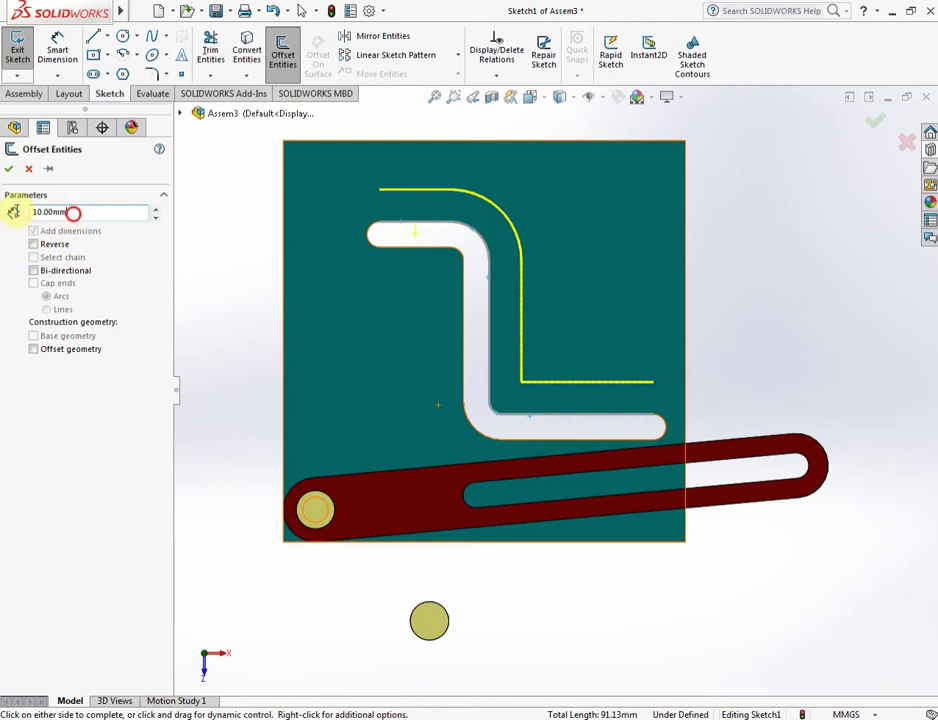
{"action": "type", "text": "4"}
{"action": "key", "text": "Return"}
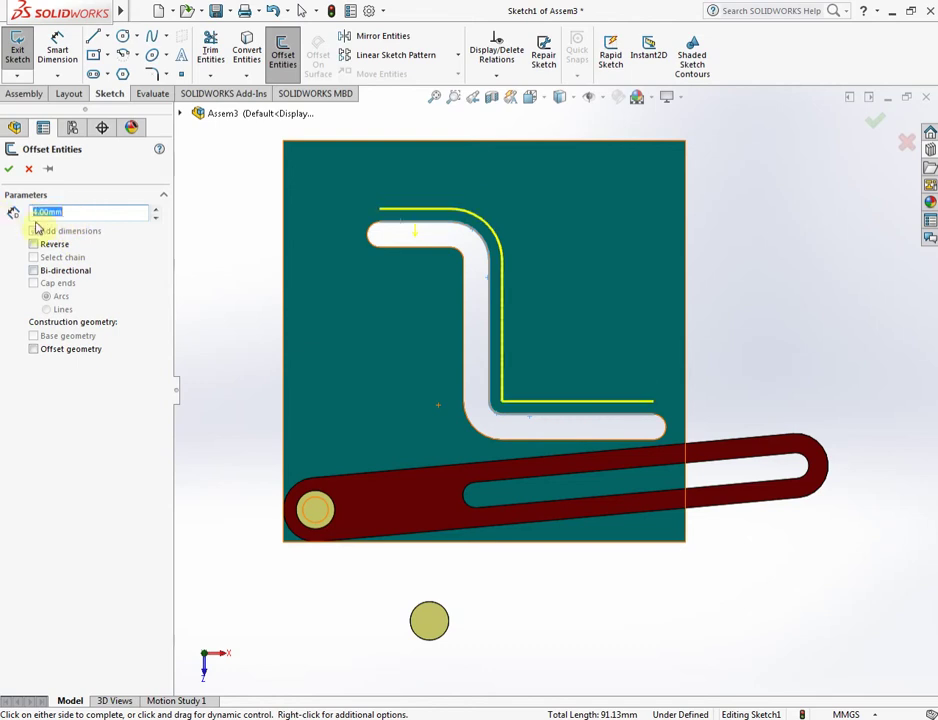
{"action": "left_click", "coordinate": [366, 345]}
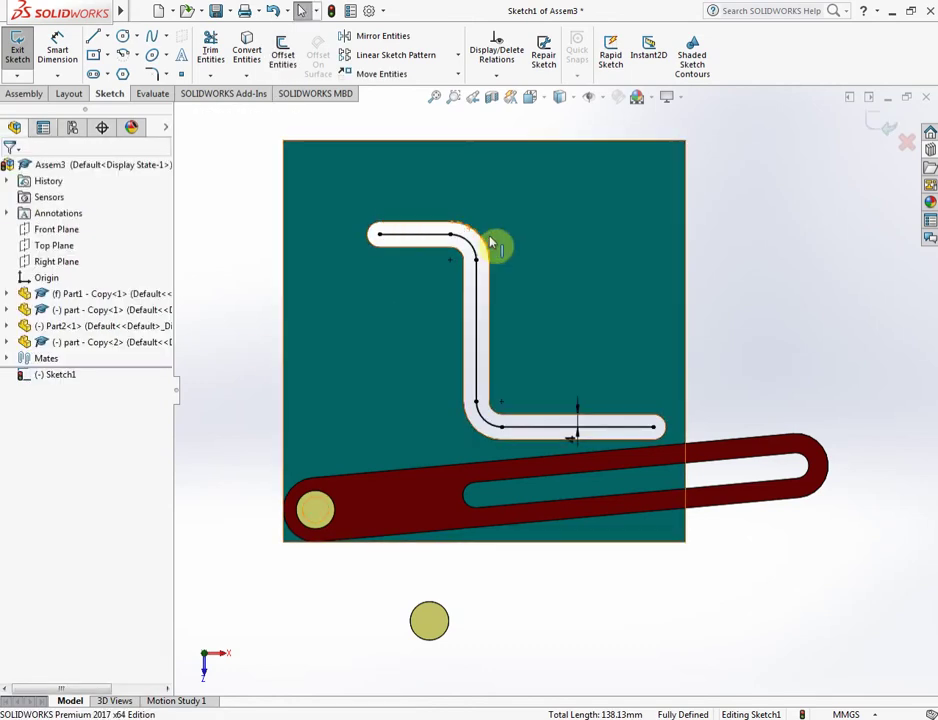
Step: Exit the sketch, swing the link upright, and mate the pin head coincident with the red link
{"action": "left_click", "coordinate": [875, 123]}
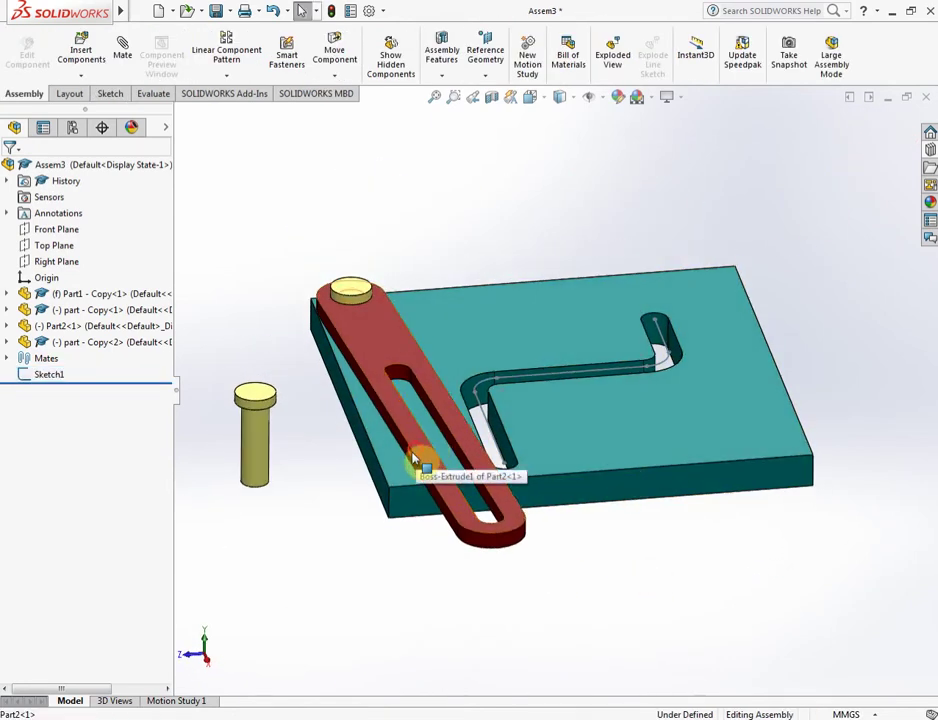
{"action": "left_click_drag", "start_coordinate": [419, 460], "coordinate": [248, 345]}
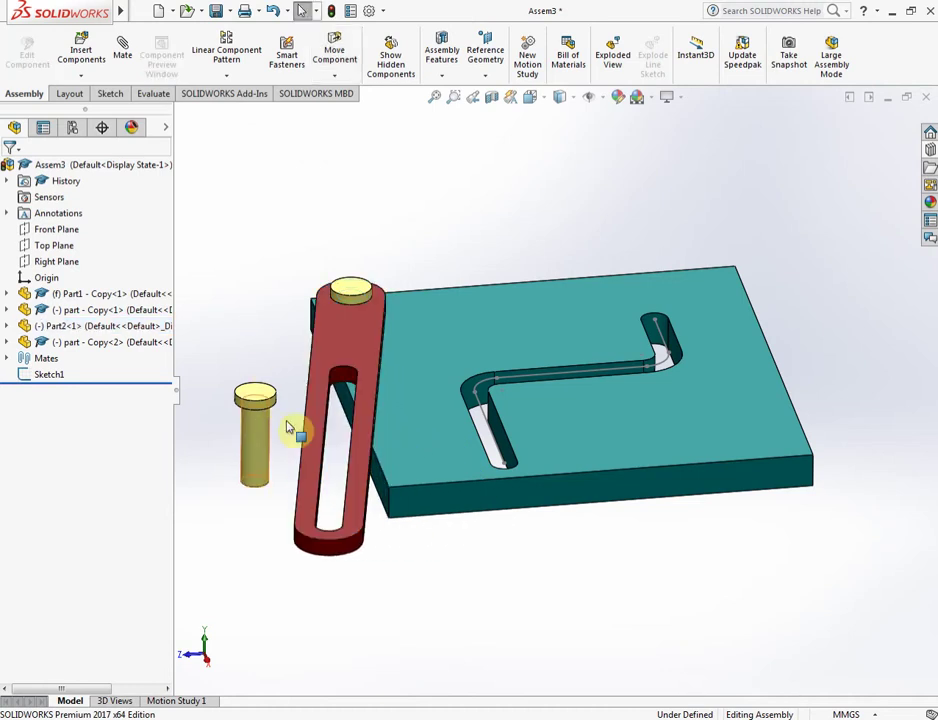
{"action": "left_click", "coordinate": [331, 356]}
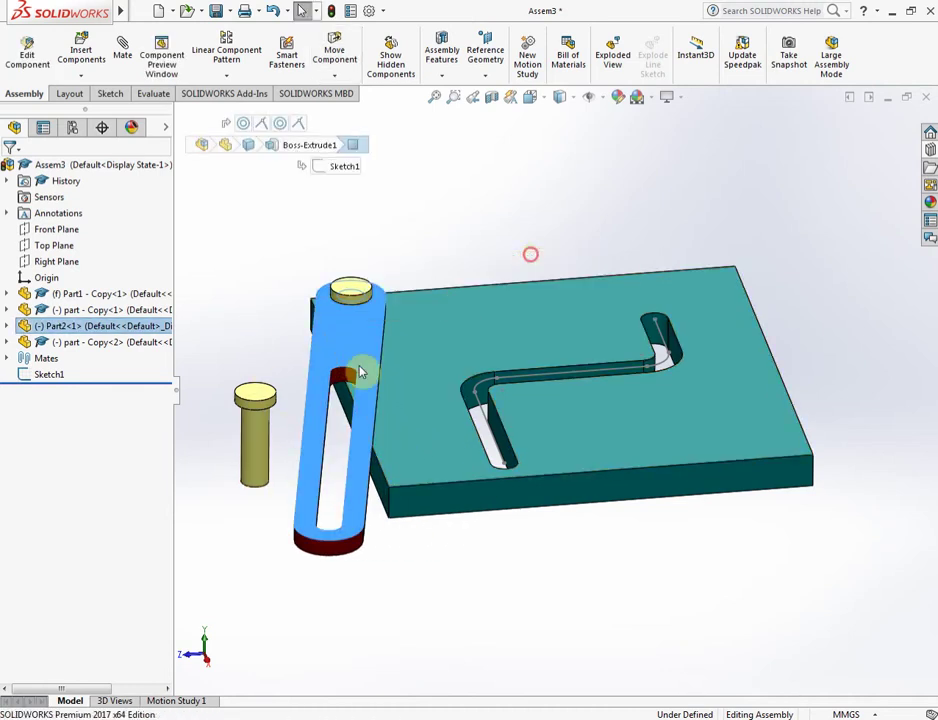
{"action": "scroll", "coordinate": [300, 398], "scroll_direction": "down", "scroll_amount": 3}
{"action": "middle_click_drag", "start_coordinate": [299, 372], "coordinate": [336, 408]}
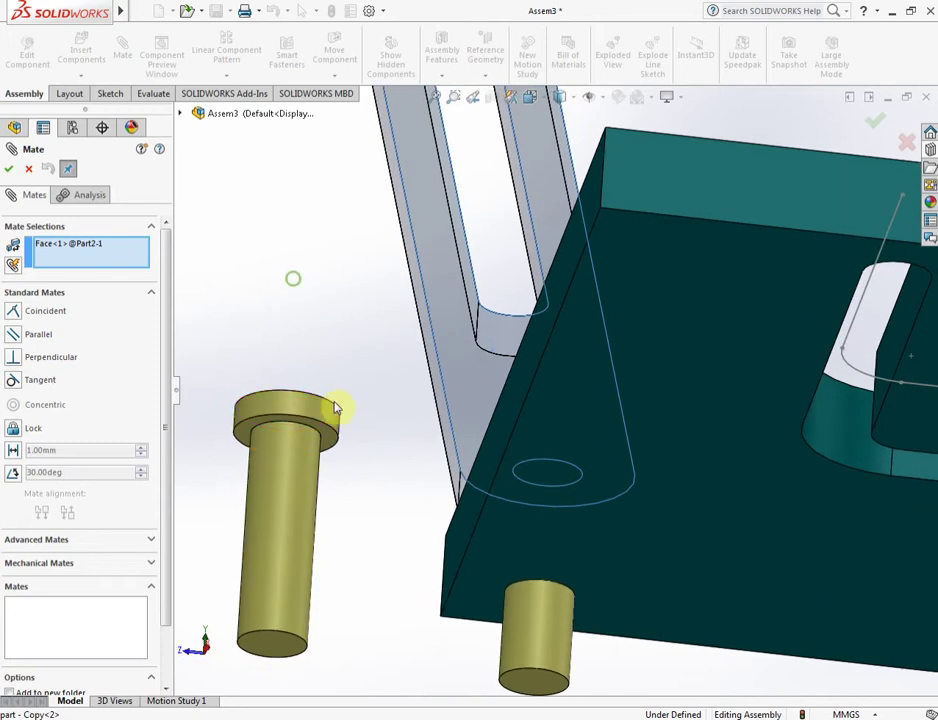
{"action": "left_click", "coordinate": [333, 443]}
{"action": "left_click", "coordinate": [339, 447]}
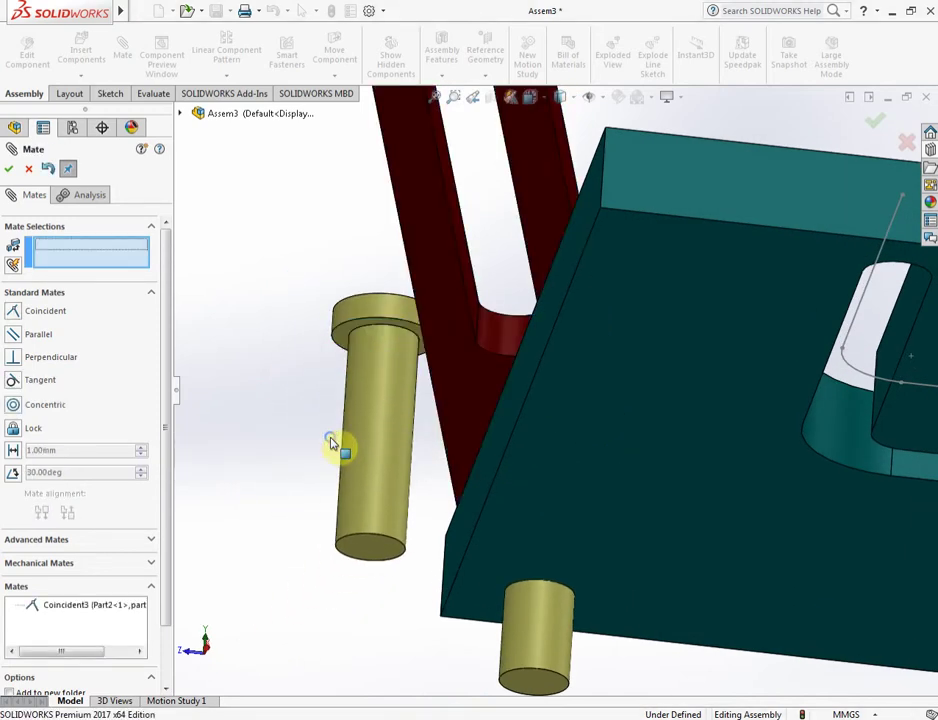
Step: Add a Slot mechanical mate between the link slot's inner face and the pin's cylinder
{"action": "scroll", "coordinate": [463, 328], "scroll_direction": "up", "scroll_amount": 2}
{"action": "scroll", "coordinate": [463, 328], "scroll_direction": "up", "scroll_amount": 3}
{"action": "mouse_move", "coordinate": [519, 318]}
{"action": "middle_mouse_down"}
{"action": "mouse_move", "coordinate": [561, 308]}
{"action": "mouse_move", "coordinate": [482, 201]}
{"action": "middle_mouse_up"}
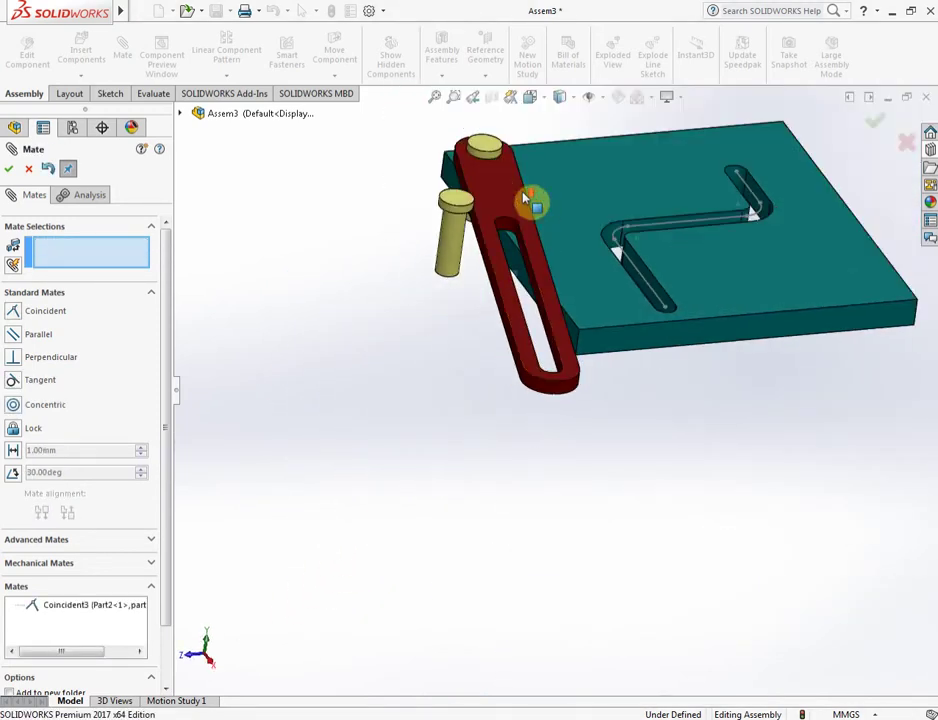
{"action": "scroll", "coordinate": [474, 243], "scroll_direction": "down", "scroll_amount": 3}
{"action": "scroll", "coordinate": [474, 243], "scroll_direction": "down", "scroll_amount": 3}
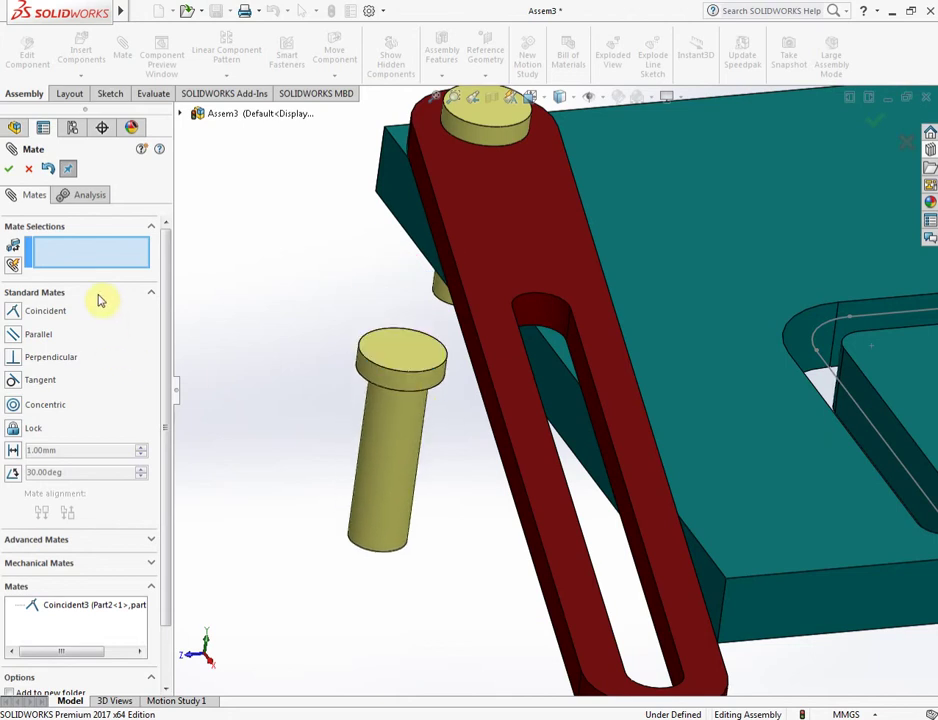
{"action": "left_click", "coordinate": [151, 293]}
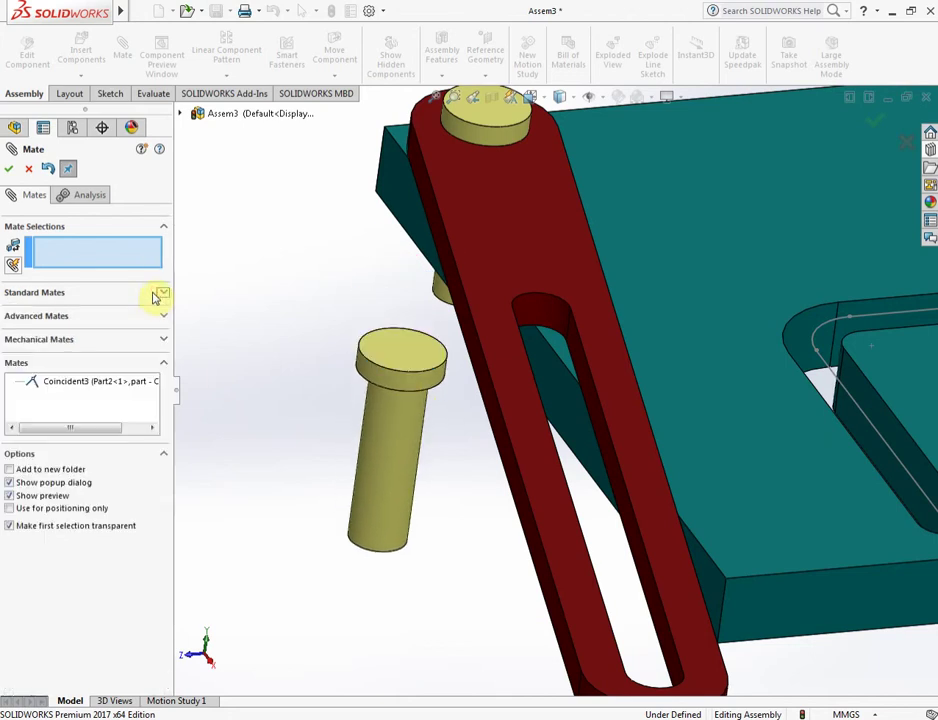
{"action": "left_click", "coordinate": [59, 340]}
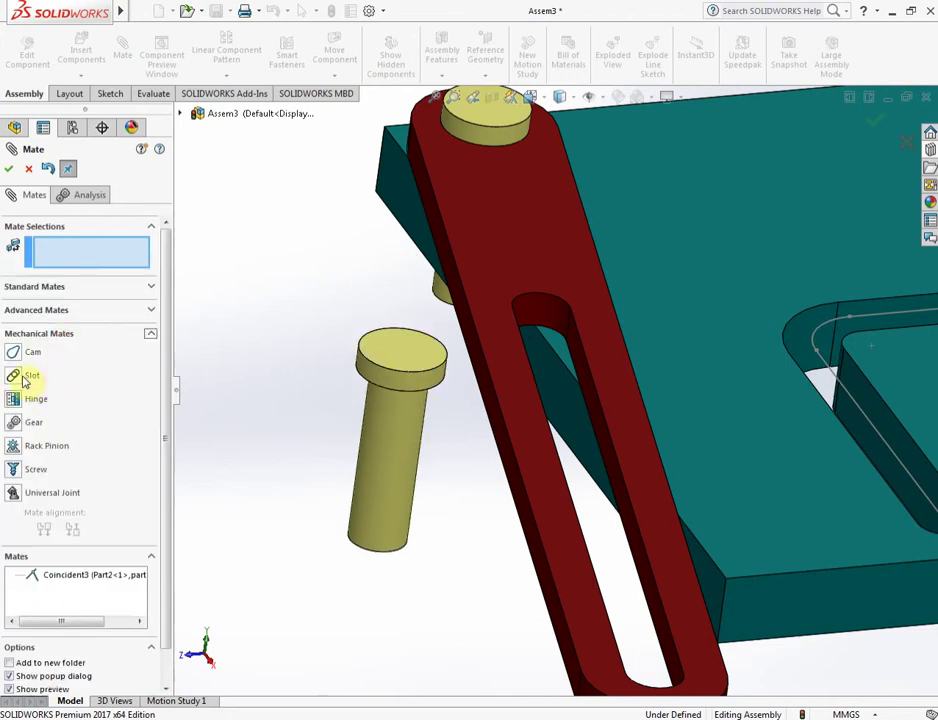
{"action": "left_click", "coordinate": [13, 377]}
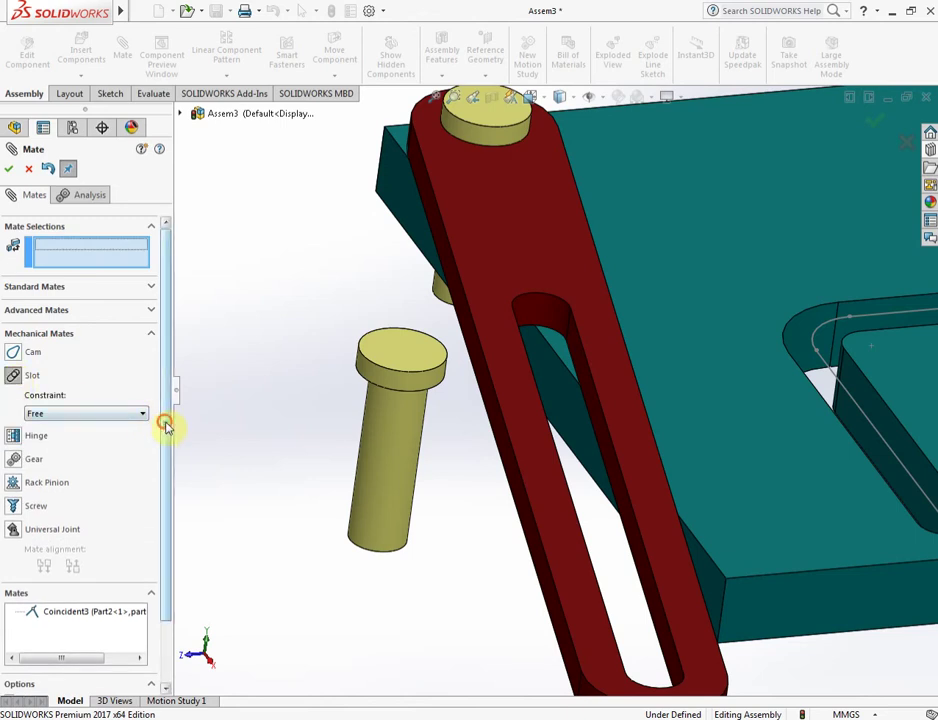
{"action": "left_click", "coordinate": [536, 323]}
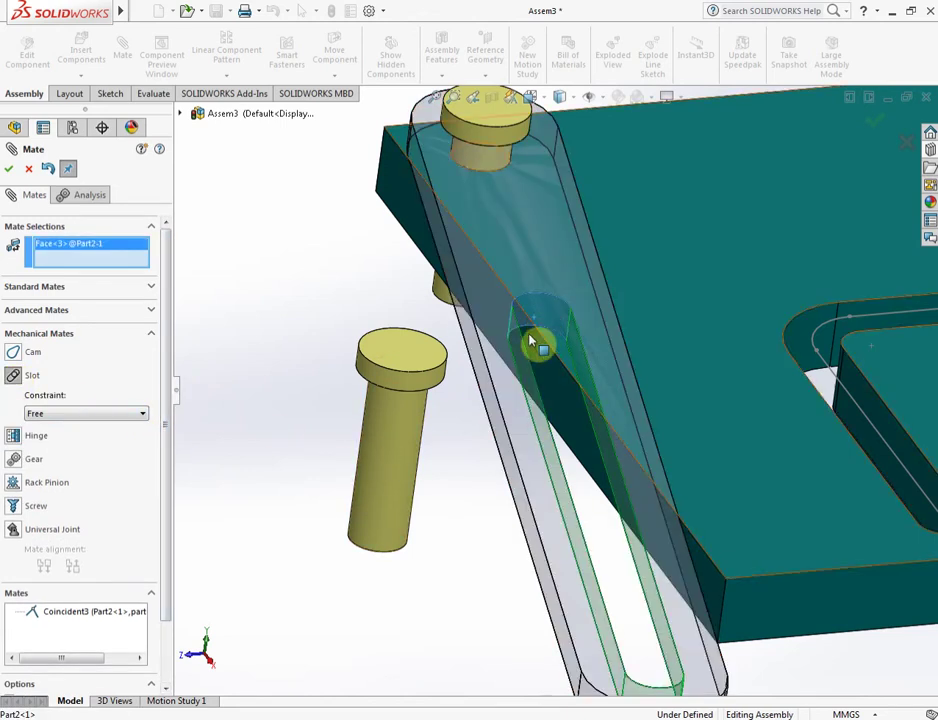
{"action": "left_click", "coordinate": [399, 435]}
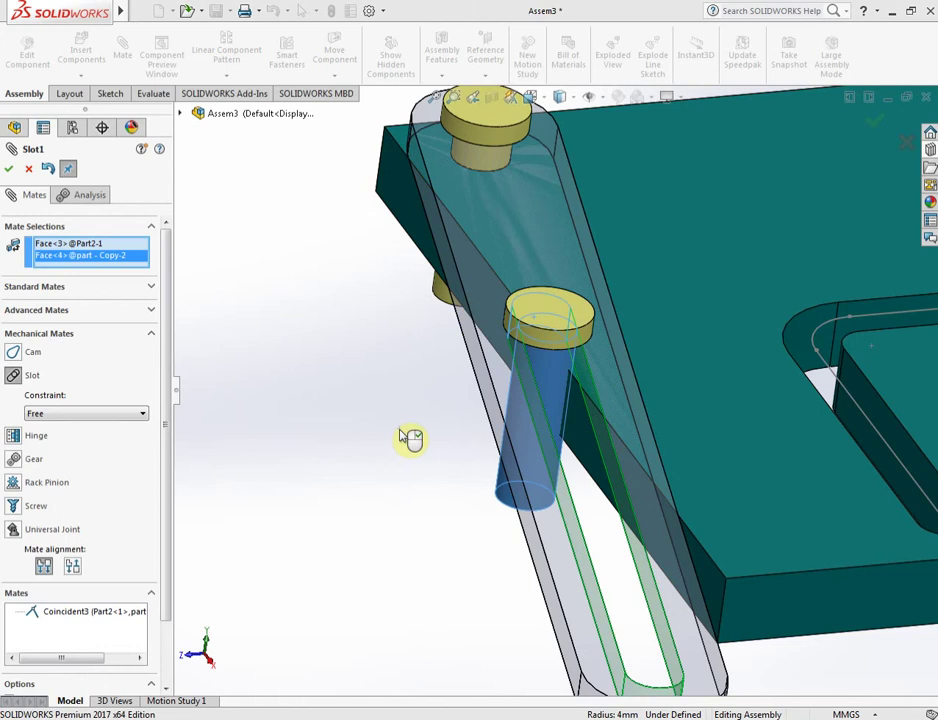
{"action": "left_click", "coordinate": [8, 169]}
Step: Slide the pin along the red link's slot, swinging the link into a vertical position
{"action": "left_click", "coordinate": [8, 169]}
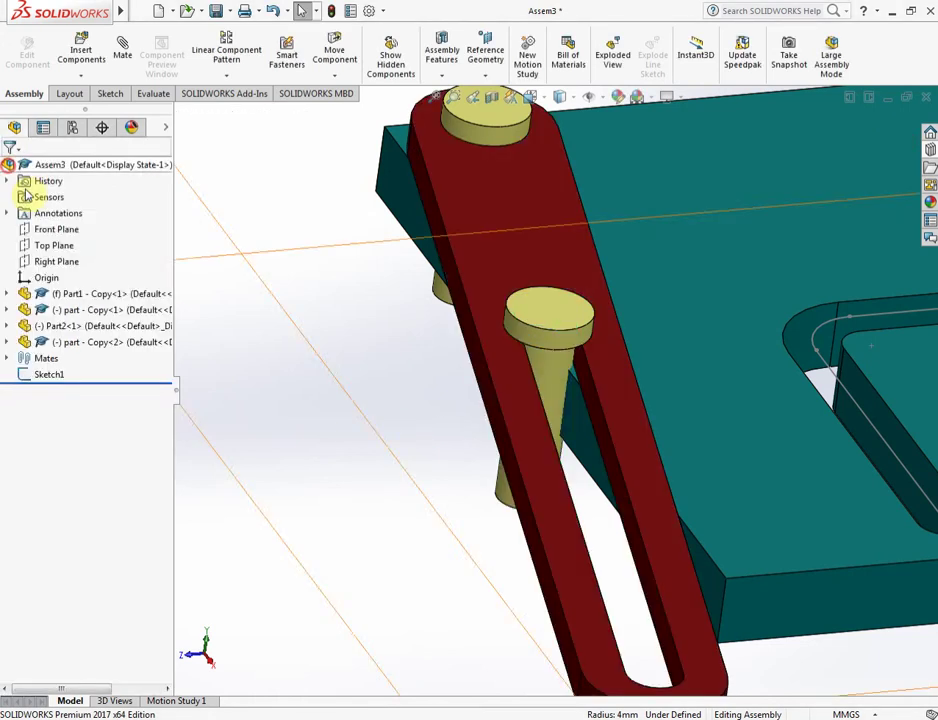
{"action": "scroll", "coordinate": [513, 329], "scroll_direction": "up", "scroll_amount": 3}
{"action": "scroll", "coordinate": [557, 365], "scroll_direction": "up", "scroll_amount": 2}
{"action": "mouse_move", "coordinate": [557, 365]}
{"action": "left_mouse_down"}
{"action": "mouse_move", "coordinate": [659, 462]}
{"action": "mouse_move", "coordinate": [708, 435]}
{"action": "mouse_move", "coordinate": [674, 366]}
{"action": "mouse_move", "coordinate": [781, 335]}
{"action": "mouse_move", "coordinate": [807, 338]}
{"action": "left_mouse_up"}
{"action": "scroll", "coordinate": [697, 392], "scroll_direction": "up", "scroll_amount": 3}
{"action": "scroll", "coordinate": [586, 393], "scroll_direction": "down", "scroll_amount": 4}
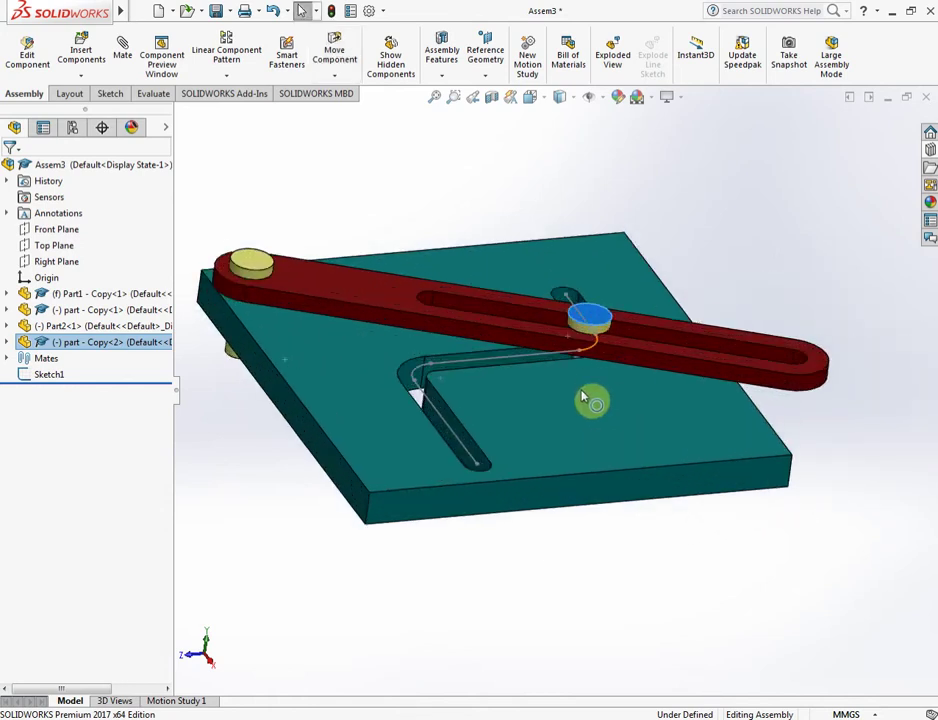
{"action": "mouse_move", "coordinate": [586, 393]}
{"action": "middle_mouse_down"}
{"action": "mouse_move", "coordinate": [555, 432]}
{"action": "mouse_move", "coordinate": [588, 328]}
{"action": "middle_mouse_up"}
{"action": "mouse_move", "coordinate": [588, 328]}
{"action": "left_mouse_down"}
{"action": "mouse_move", "coordinate": [590, 268]}
{"action": "mouse_move", "coordinate": [604, 310]}
{"action": "mouse_move", "coordinate": [487, 352]}
{"action": "mouse_move", "coordinate": [416, 412]}
{"action": "mouse_move", "coordinate": [339, 512]}
{"action": "mouse_move", "coordinate": [247, 523]}
{"action": "left_mouse_up"}
{"action": "left_click", "coordinate": [307, 555]}
Step: Drag the pin and link sideways, then clear the selection
{"action": "scroll", "coordinate": [307, 555], "scroll_direction": "down", "scroll_amount": 2}
{"action": "scroll", "coordinate": [306, 488], "scroll_direction": "down", "scroll_amount": 2}
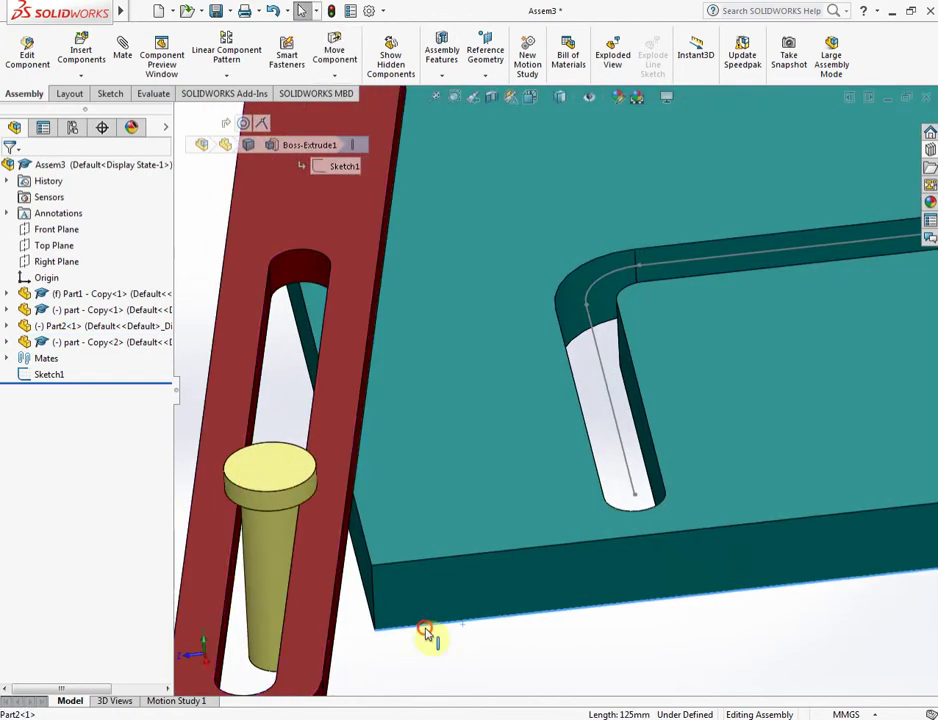
{"action": "scroll", "coordinate": [329, 538], "scroll_direction": "down", "scroll_amount": 2}
{"action": "left_click_drag", "start_coordinate": [340, 437], "coordinate": [385, 397]}
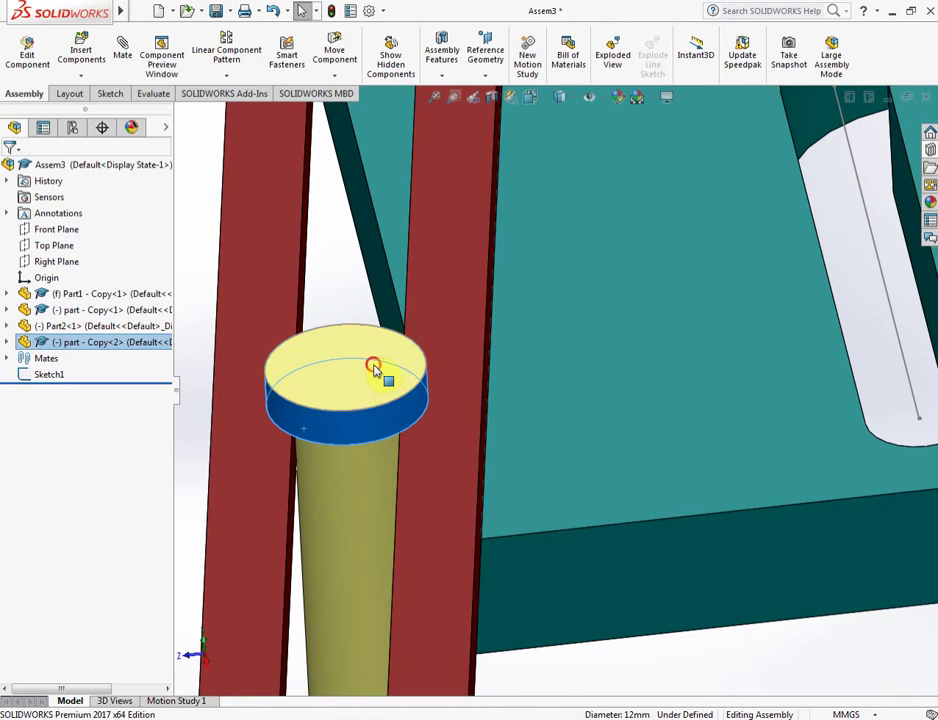
{"action": "left_click", "coordinate": [538, 470]}
{"action": "left_click", "coordinate": [340, 278]}
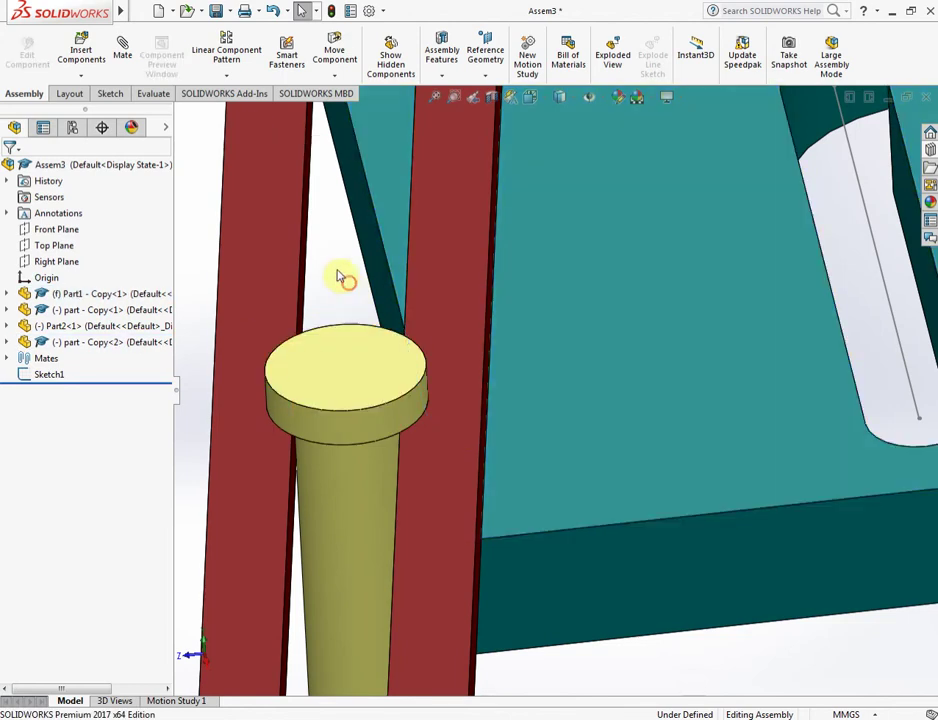
Step: Measure from the pin head's top face to the plate face, reading 8 mm, then close Measure
{"action": "left_click", "coordinate": [153, 94]}
{"action": "left_click", "coordinate": [213, 68]}
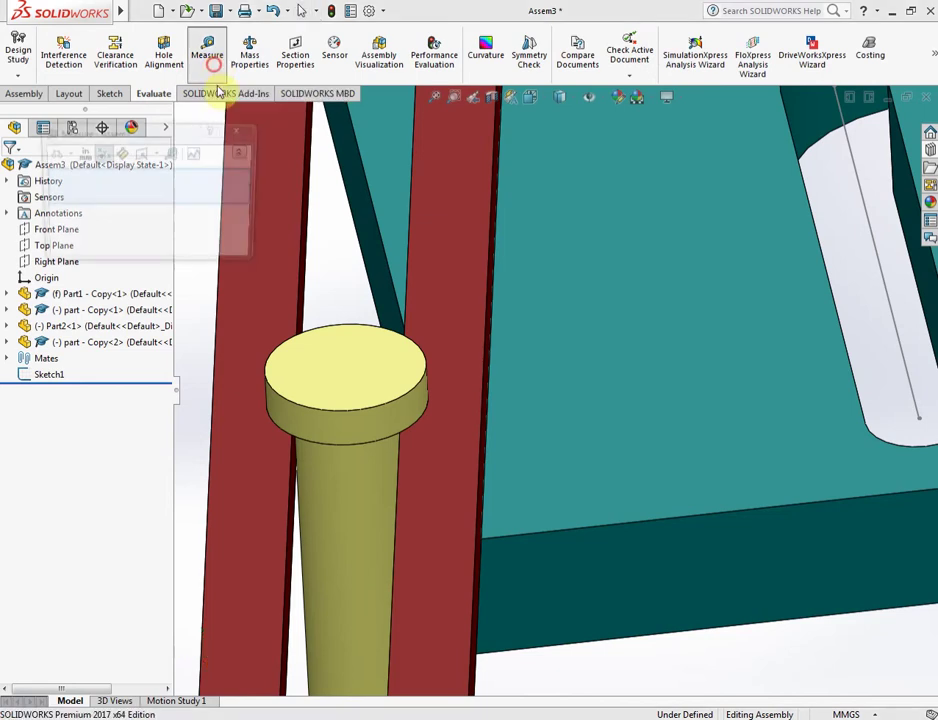
{"action": "left_click", "coordinate": [373, 361]}
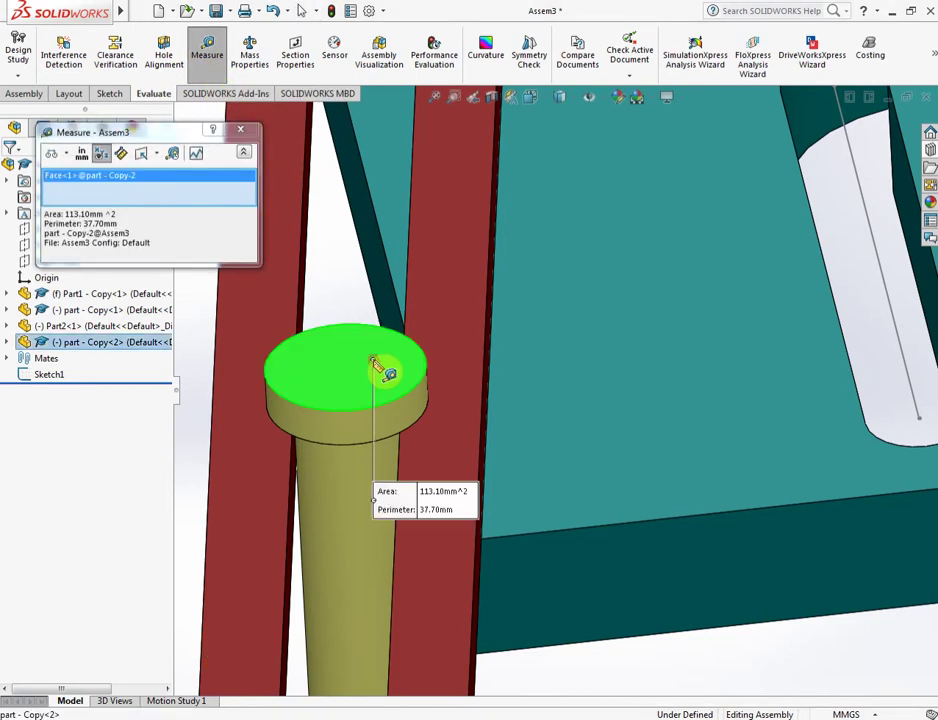
{"action": "left_click", "coordinate": [574, 470]}
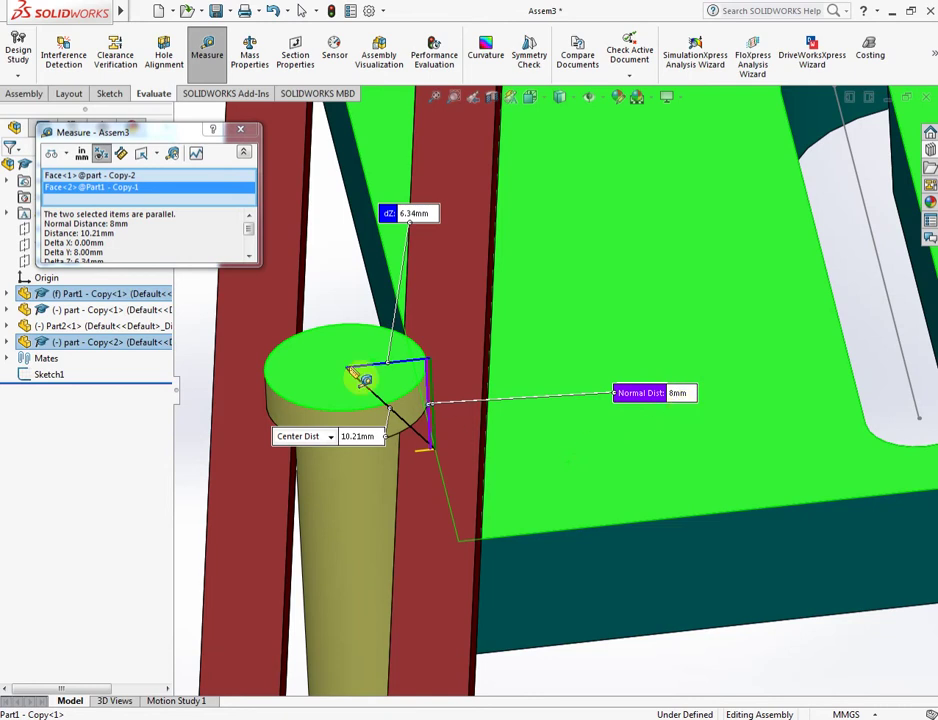
{"action": "left_click", "coordinate": [240, 129]}
{"action": "left_click", "coordinate": [350, 360]}
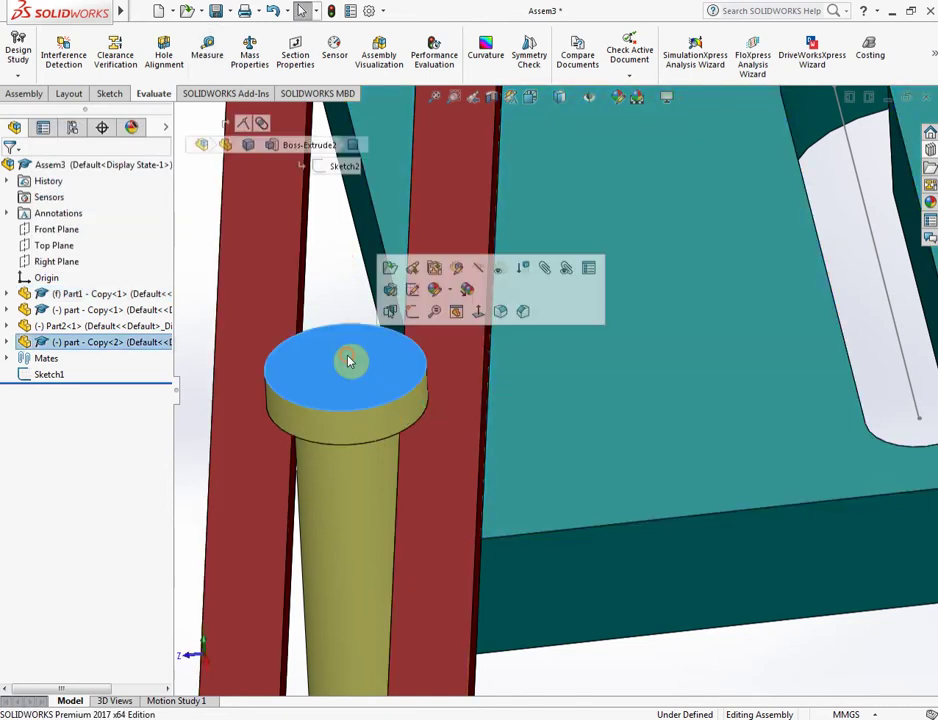
Step: Open the pin part and delete its existing Plane1
{"action": "left_click", "coordinate": [389, 270]}
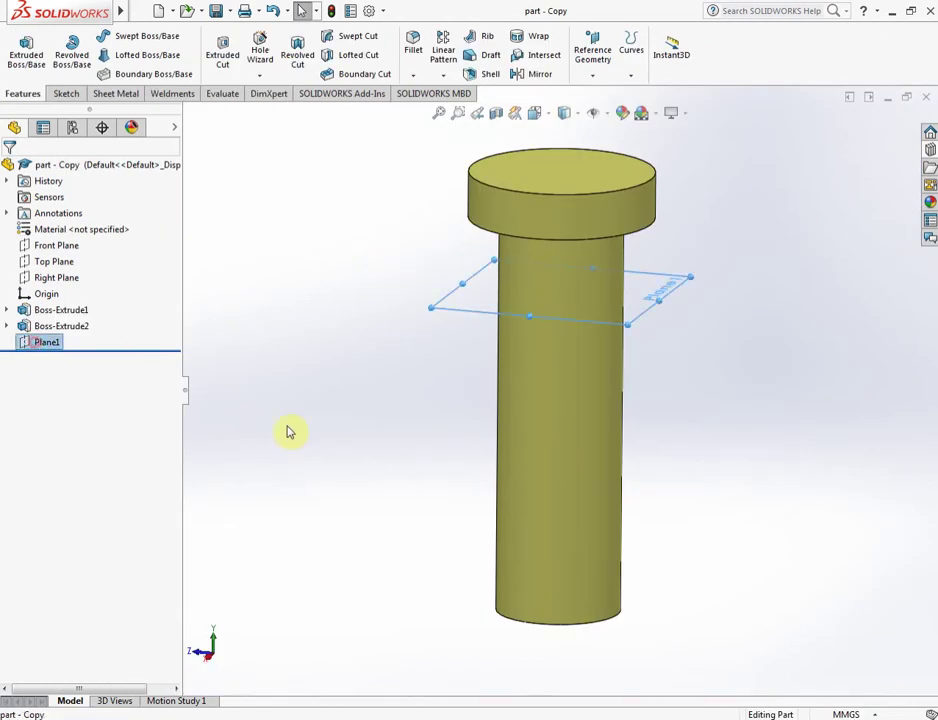
{"action": "key", "text": "Delete"}
{"action": "key", "text": "Return"}
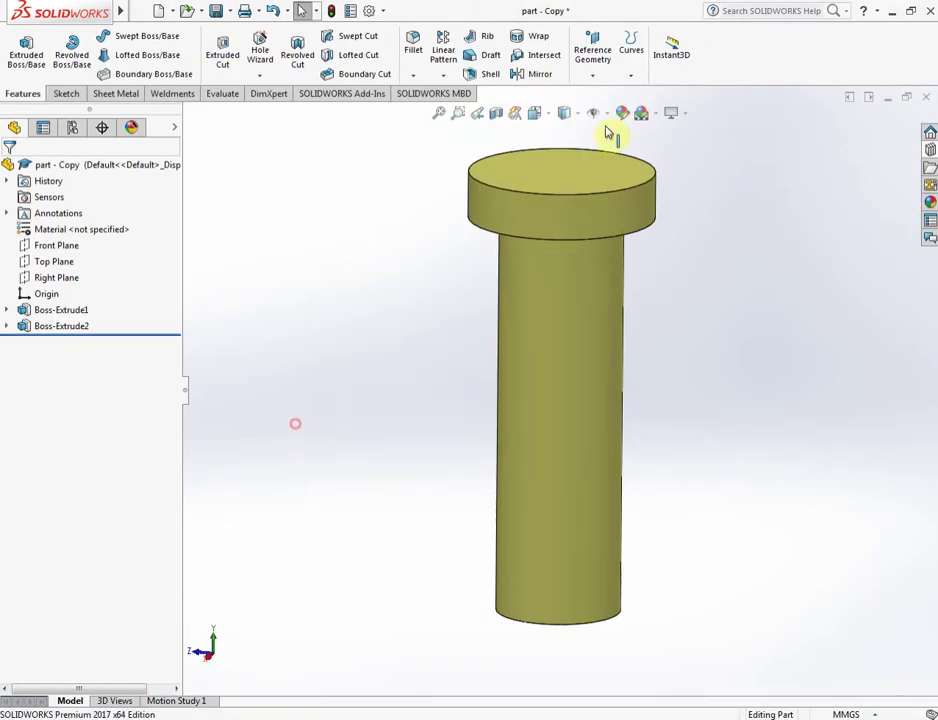
Step: Create Plane1 offset 8 mm below the pin head's top face with Flip offset
{"action": "left_click", "coordinate": [604, 73]}
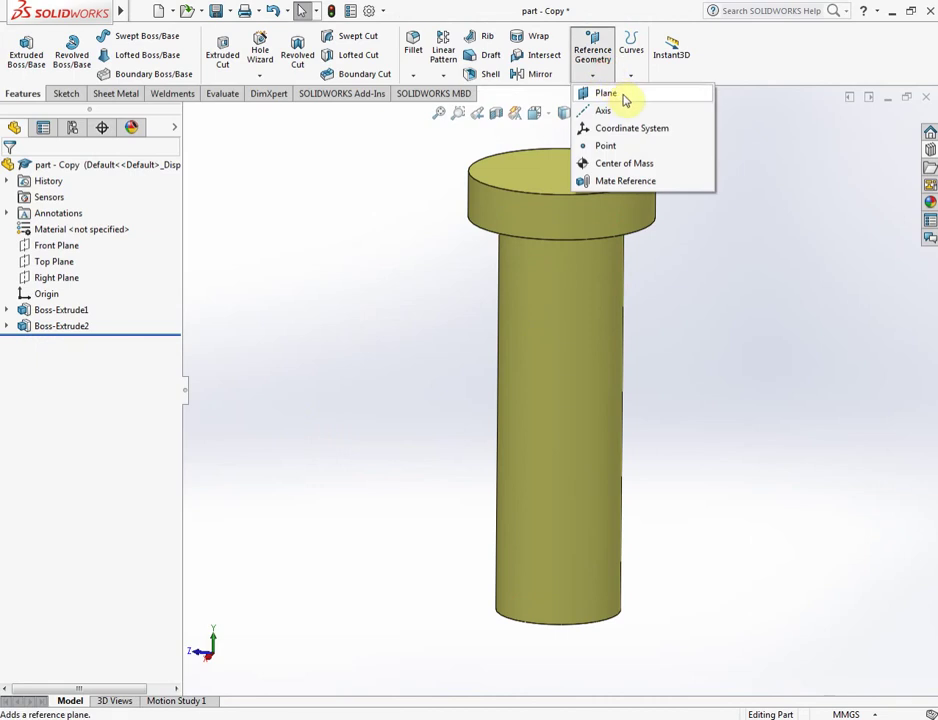
{"action": "left_click", "coordinate": [622, 93]}
{"action": "scroll", "coordinate": [620, 190], "scroll_direction": "up", "scroll_amount": 2}
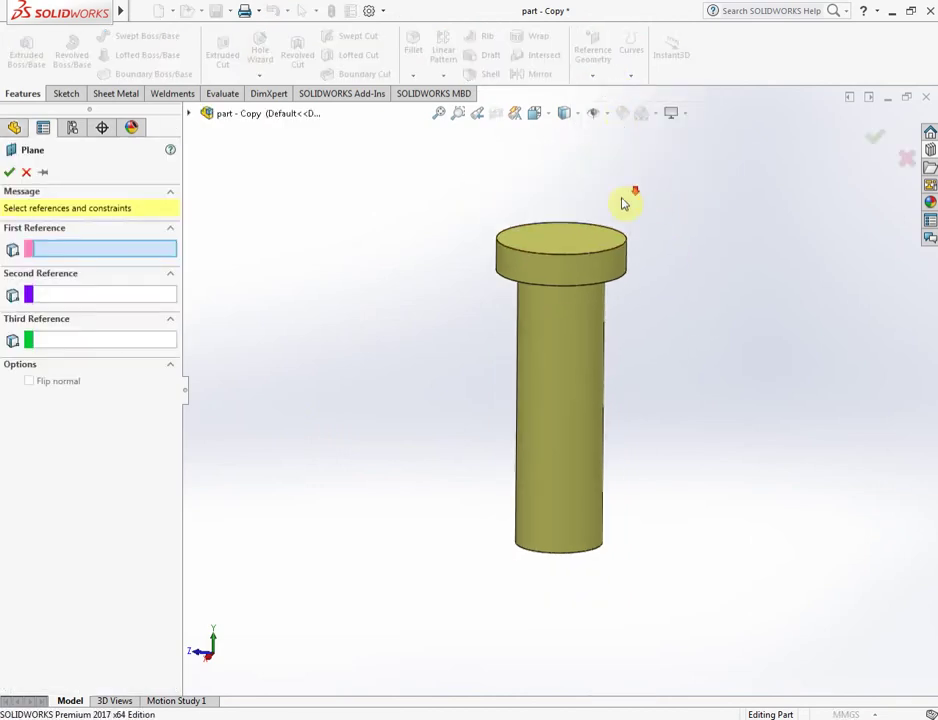
{"action": "scroll", "coordinate": [624, 199], "scroll_direction": "down", "scroll_amount": 4}
{"action": "left_click", "coordinate": [531, 320]}
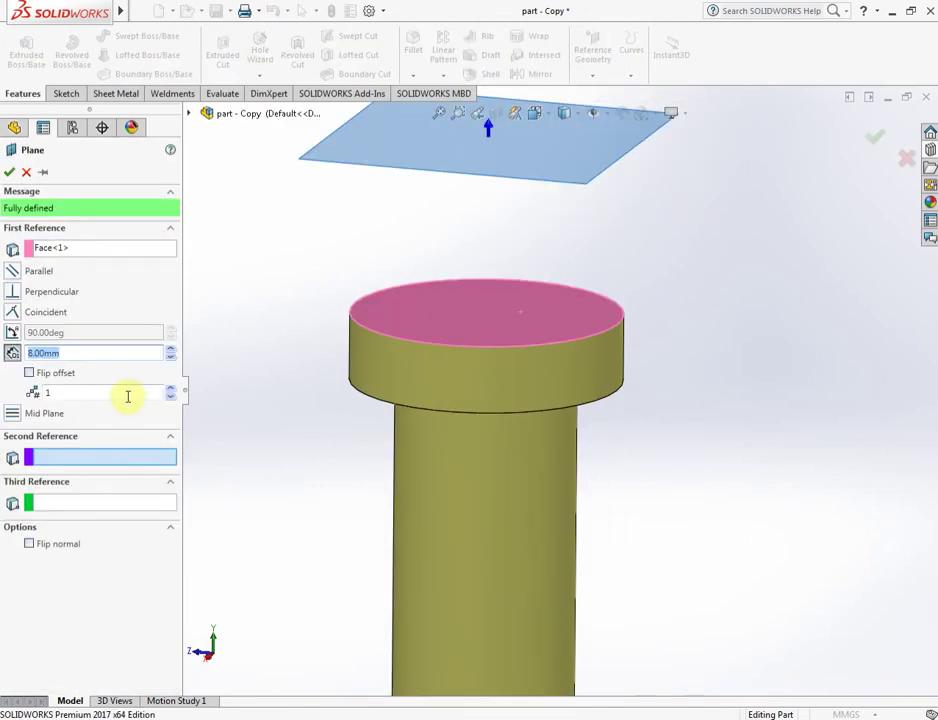
{"action": "left_click", "coordinate": [30, 373]}
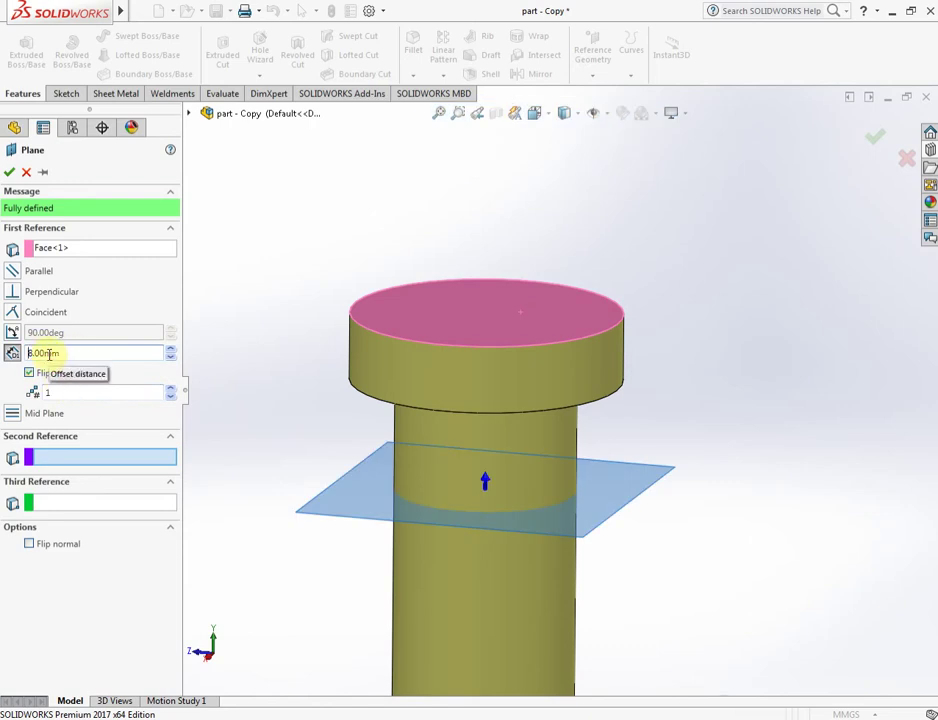
{"action": "left_click", "coordinate": [875, 140]}
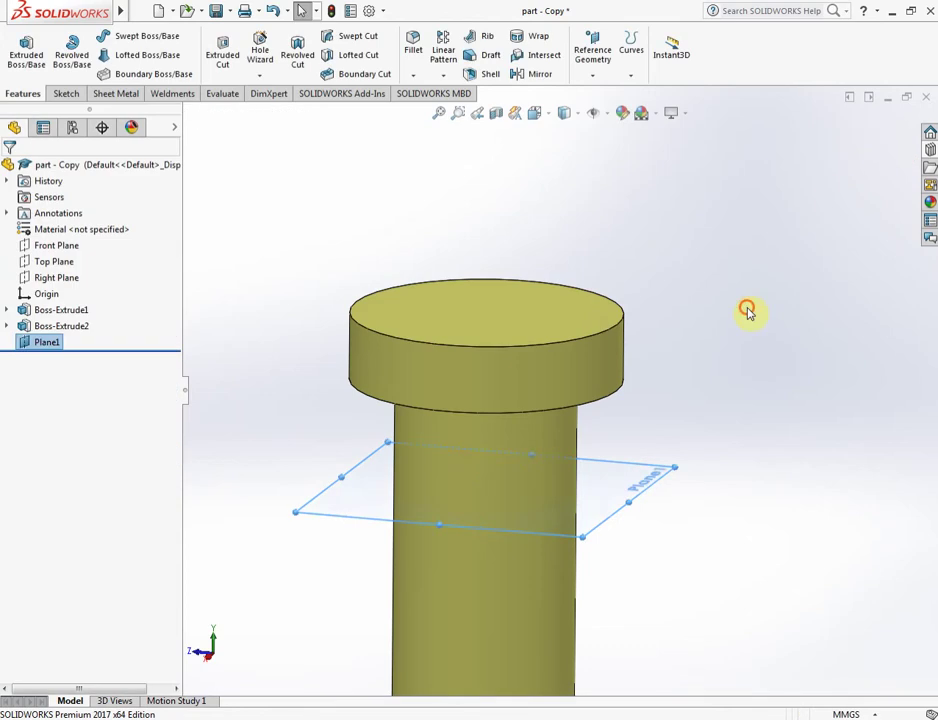
Step: Create Sketch3 on Plane1 with a single point at the origin, the pin's centre
{"action": "mouse_move", "coordinate": [688, 357]}
{"action": "middle_mouse_down"}
{"action": "mouse_move", "coordinate": [655, 419]}
{"action": "mouse_move", "coordinate": [644, 467]}
{"action": "middle_mouse_up"}
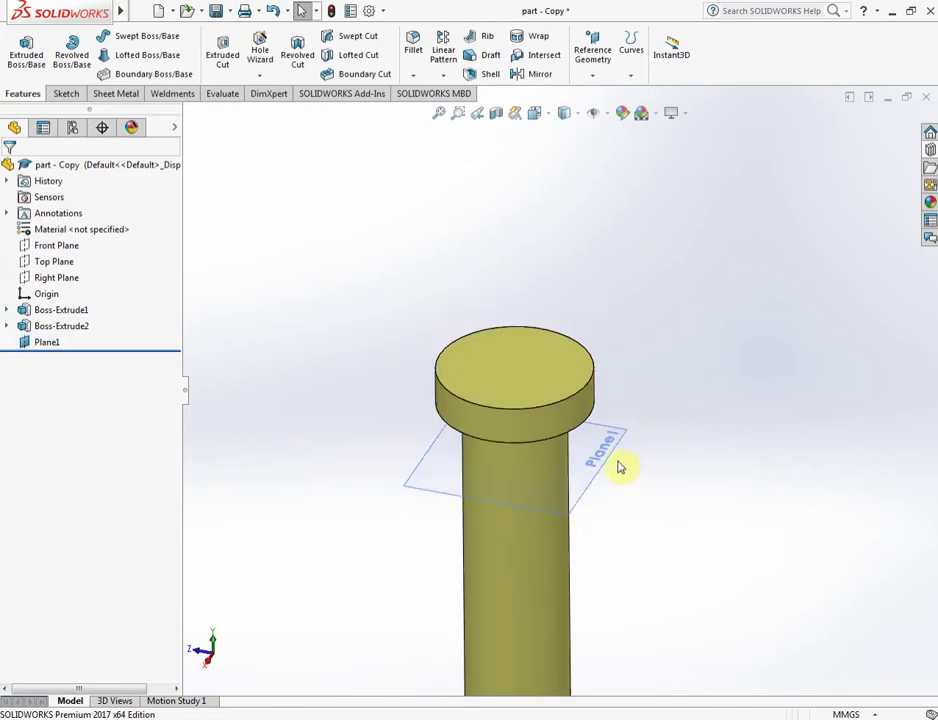
{"action": "left_click", "coordinate": [599, 458]}
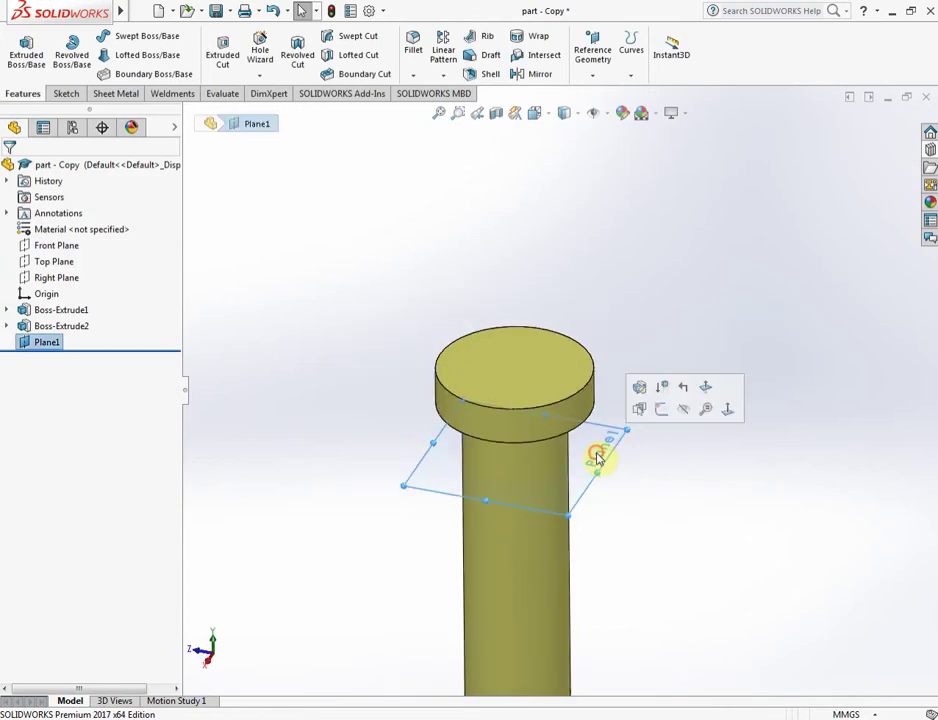
{"action": "left_click", "coordinate": [662, 412]}
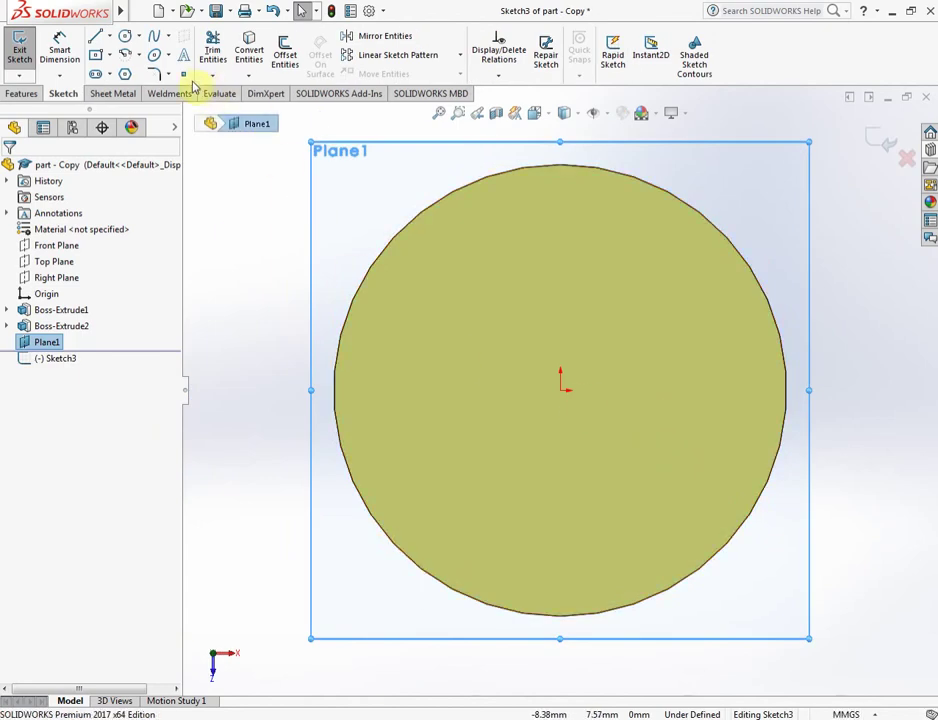
{"action": "left_click", "coordinate": [187, 78]}
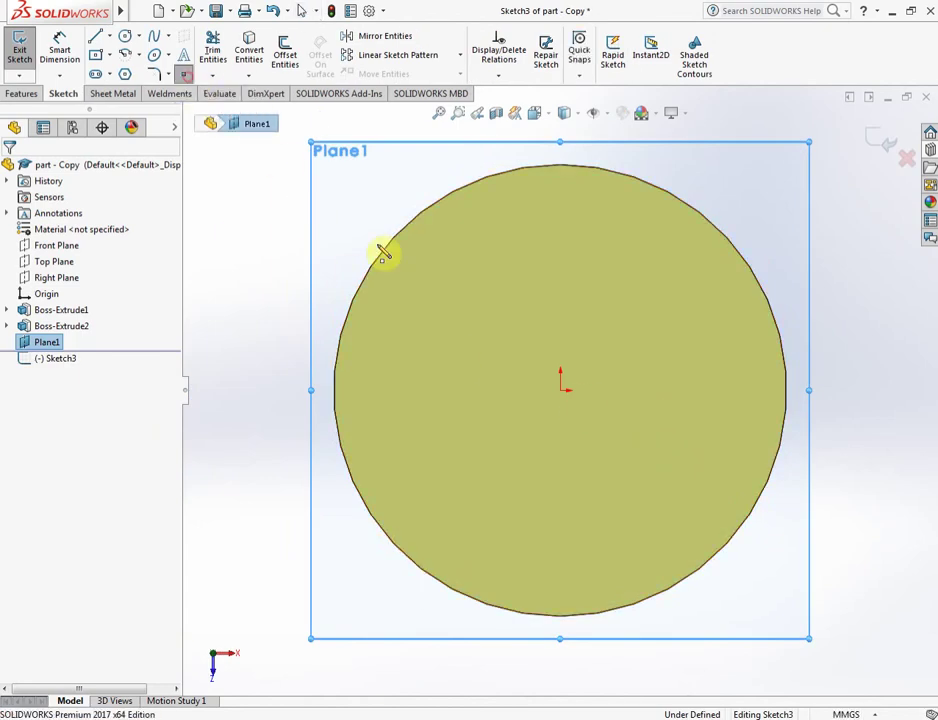
{"action": "left_click", "coordinate": [563, 395]}
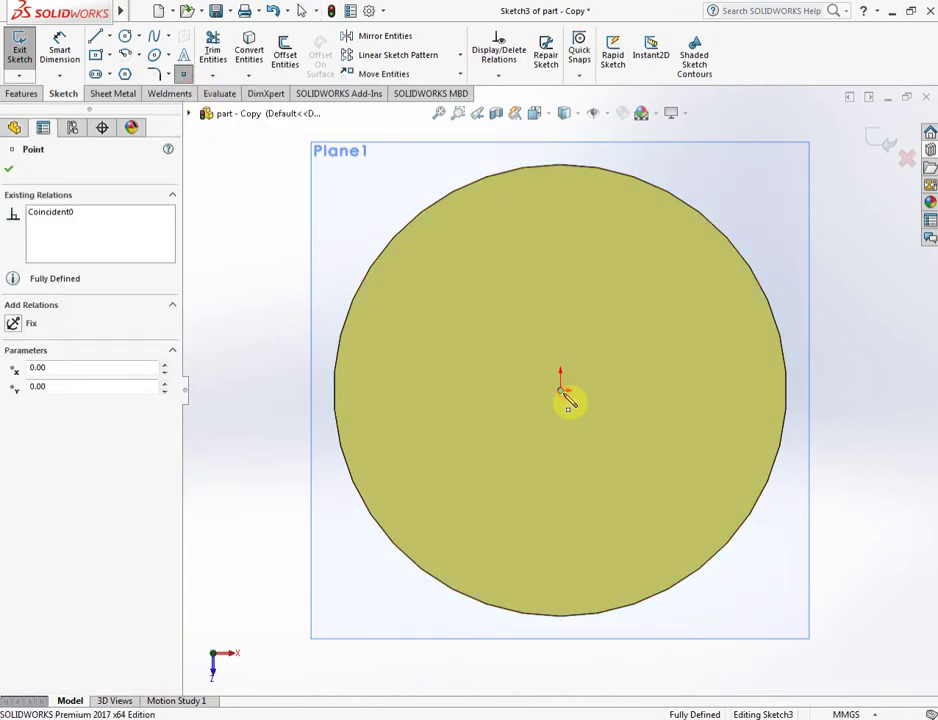
{"action": "left_click", "coordinate": [882, 150]}
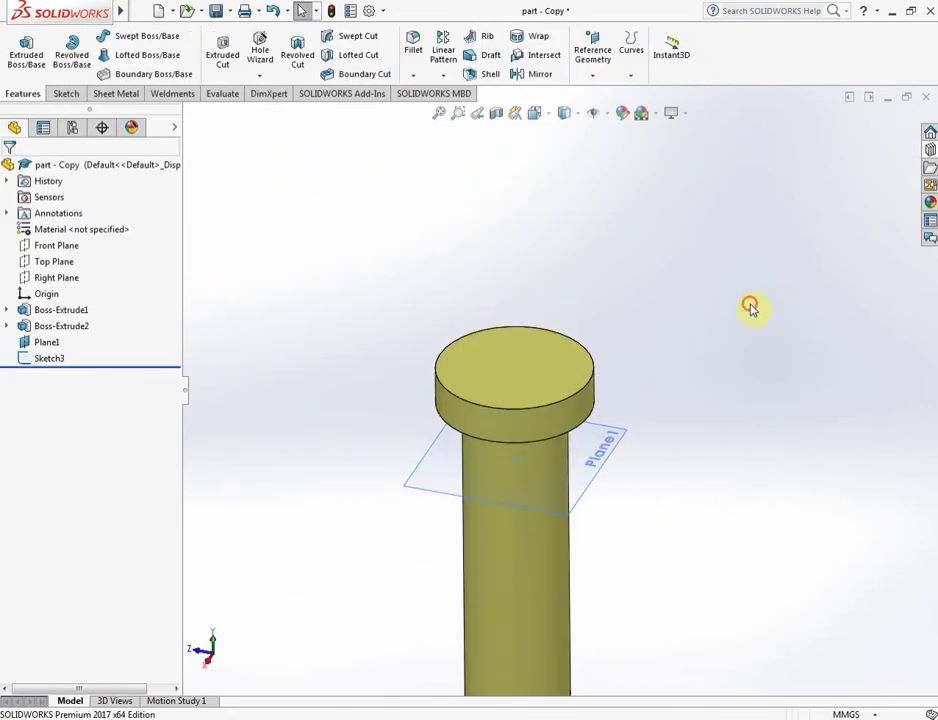
Step: Hide Plane1, save the pin part, and return to Assem3
{"action": "left_click", "coordinate": [600, 466]}
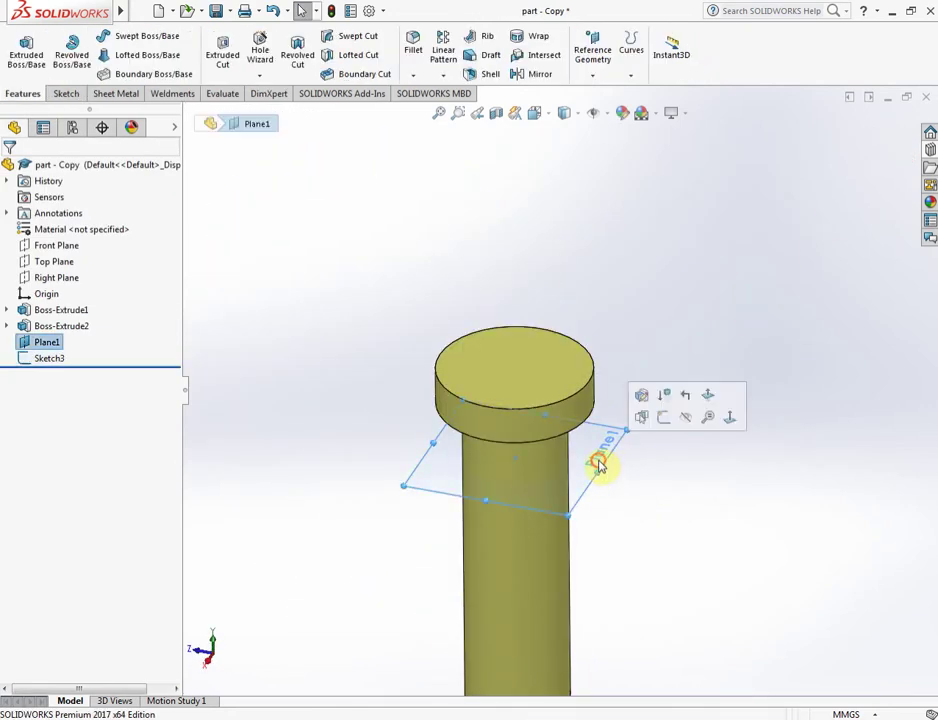
{"action": "left_click", "coordinate": [686, 421]}
{"action": "middle_click_drag", "start_coordinate": [643, 462], "coordinate": [639, 406]}
{"action": "key", "text": "ctrl+s"}
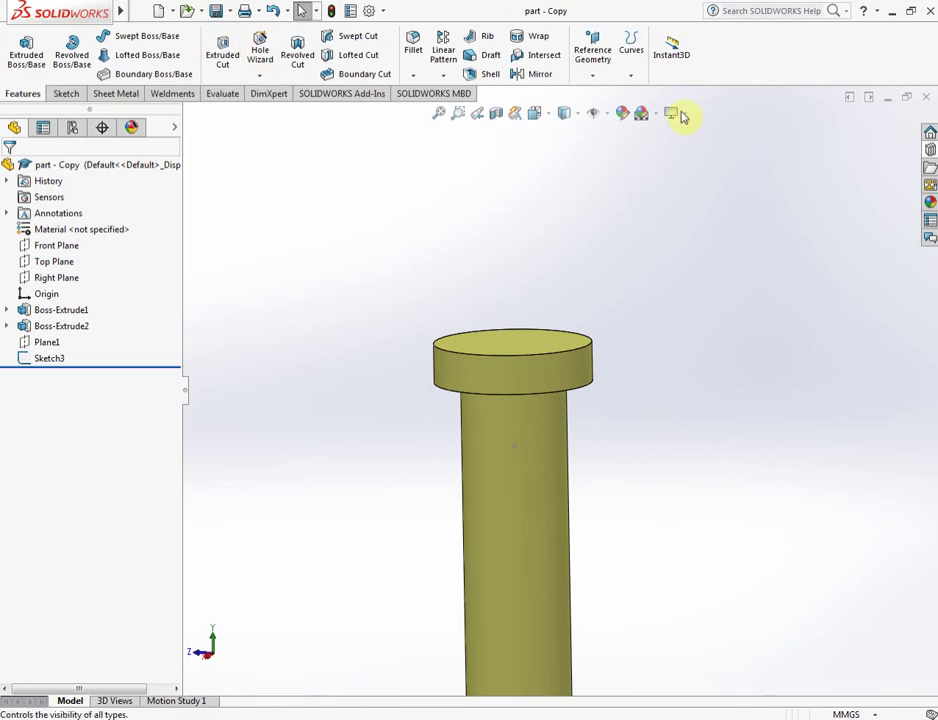
{"action": "left_click", "coordinate": [917, 100]}
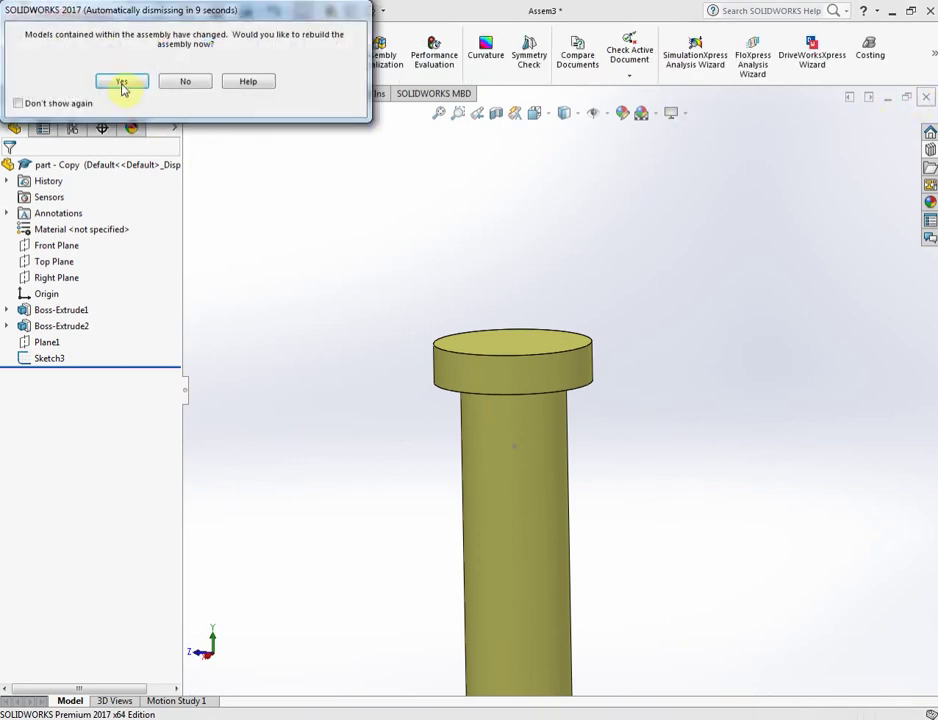
Step: Rebuild Assem3 with the updated pin, zoom out to the whole assembly, and start a new Mate
{"action": "left_click", "coordinate": [122, 84]}
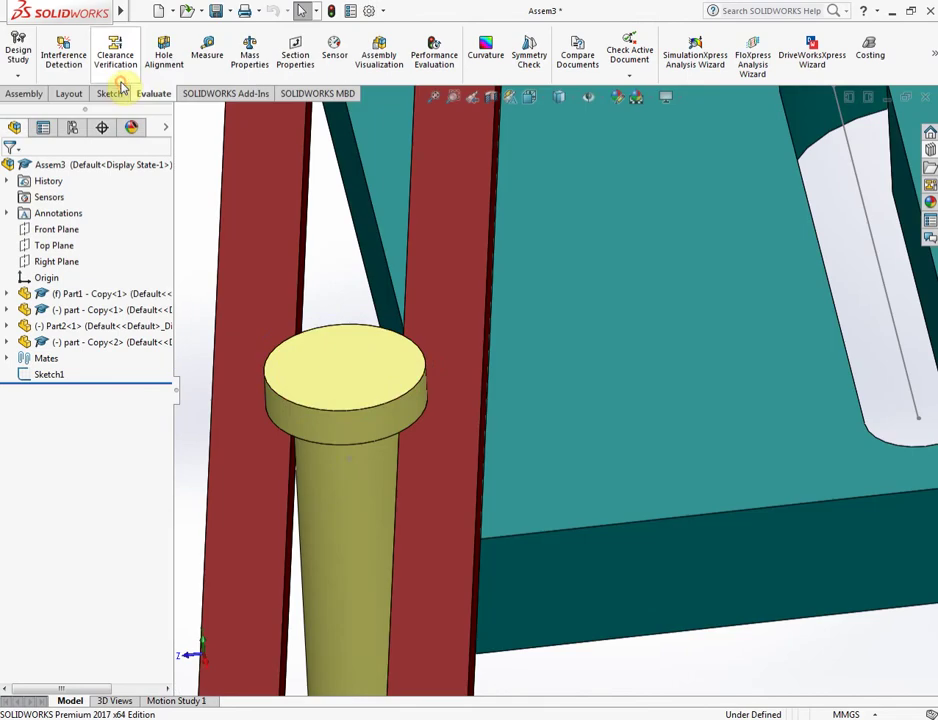
{"action": "left_click", "coordinate": [350, 462]}
{"action": "scroll", "coordinate": [758, 313], "scroll_direction": "up", "scroll_amount": 3}
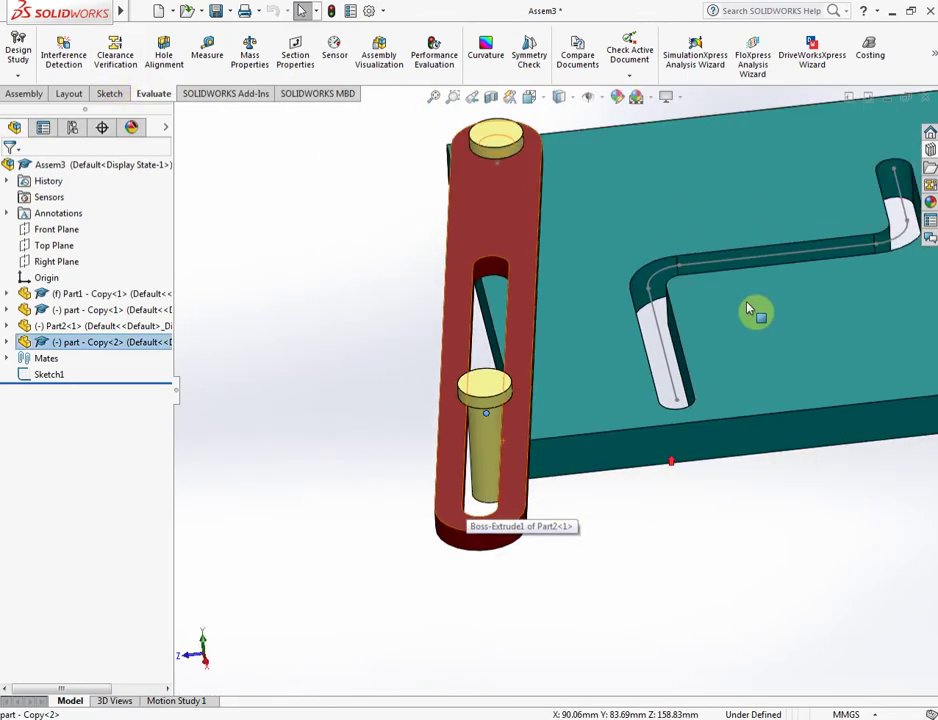
{"action": "scroll", "coordinate": [779, 297], "scroll_direction": "up", "scroll_amount": 3}
{"action": "scroll", "coordinate": [681, 400], "scroll_direction": "up", "scroll_amount": 1}
{"action": "left_click", "coordinate": [668, 515]}
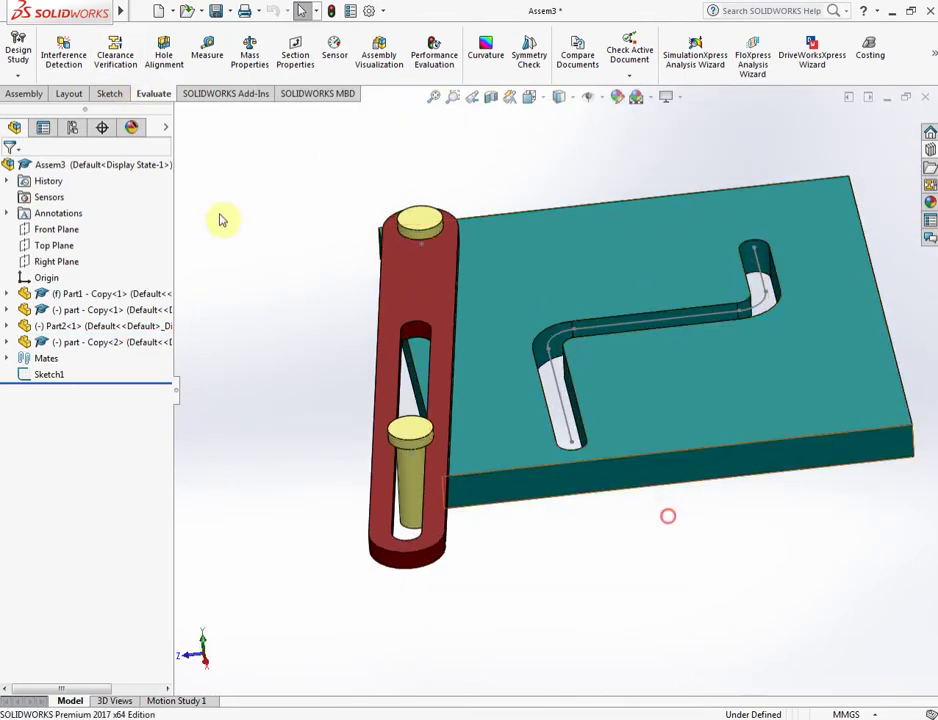
{"action": "left_click", "coordinate": [22, 93]}
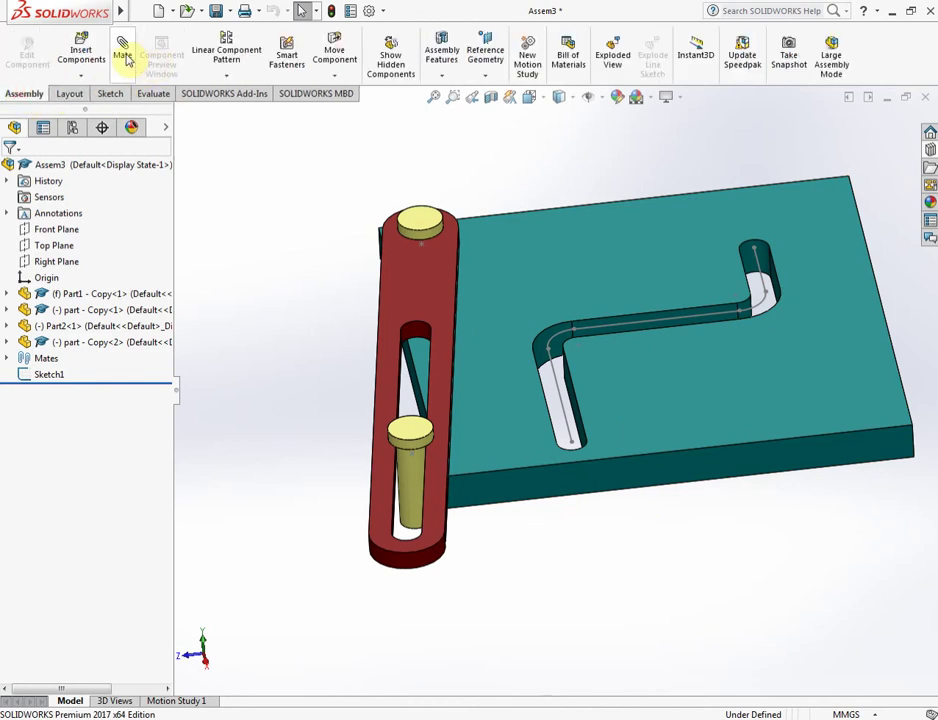
{"action": "left_click", "coordinate": [124, 53]}
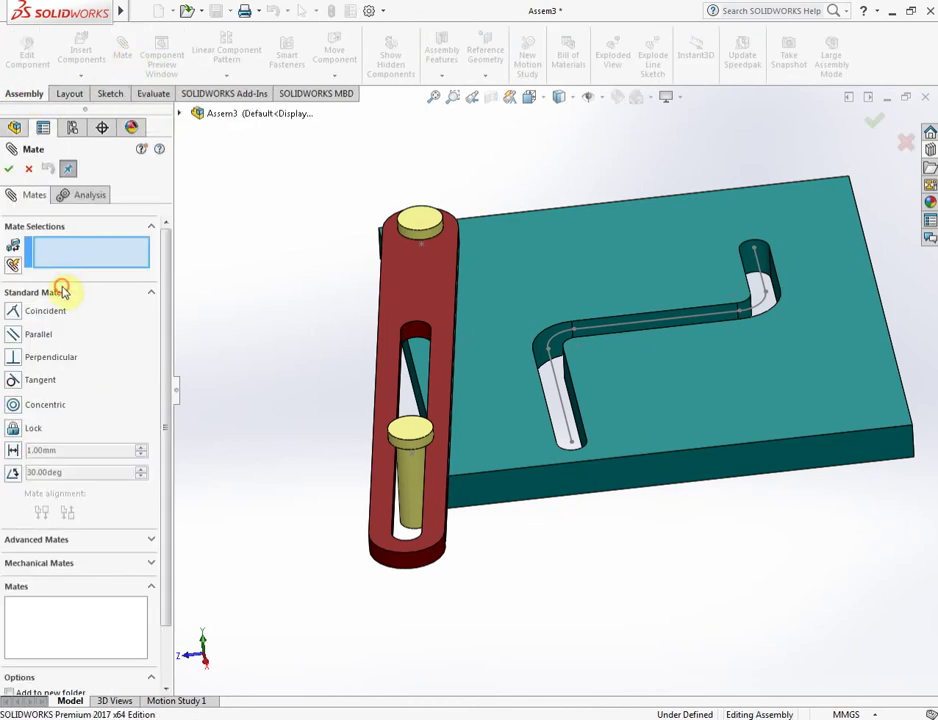
Step: Choose the Path Mate from Advanced Mates and pick Point1 of Sketch3 as the vertex
{"action": "left_click", "coordinate": [62, 291]}
{"action": "left_click", "coordinate": [51, 318]}
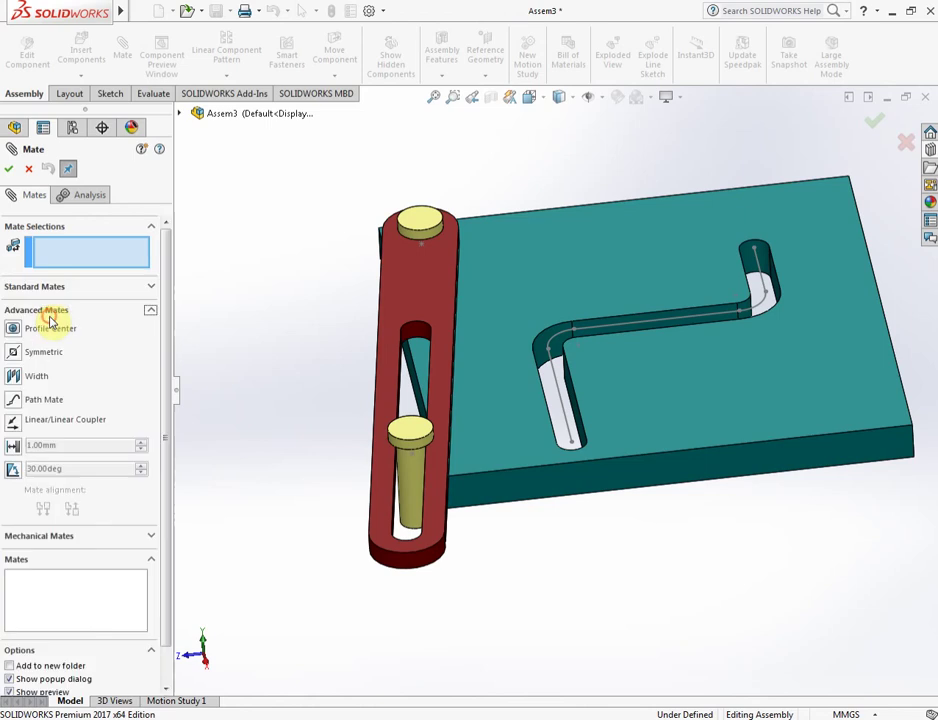
{"action": "left_click", "coordinate": [33, 401]}
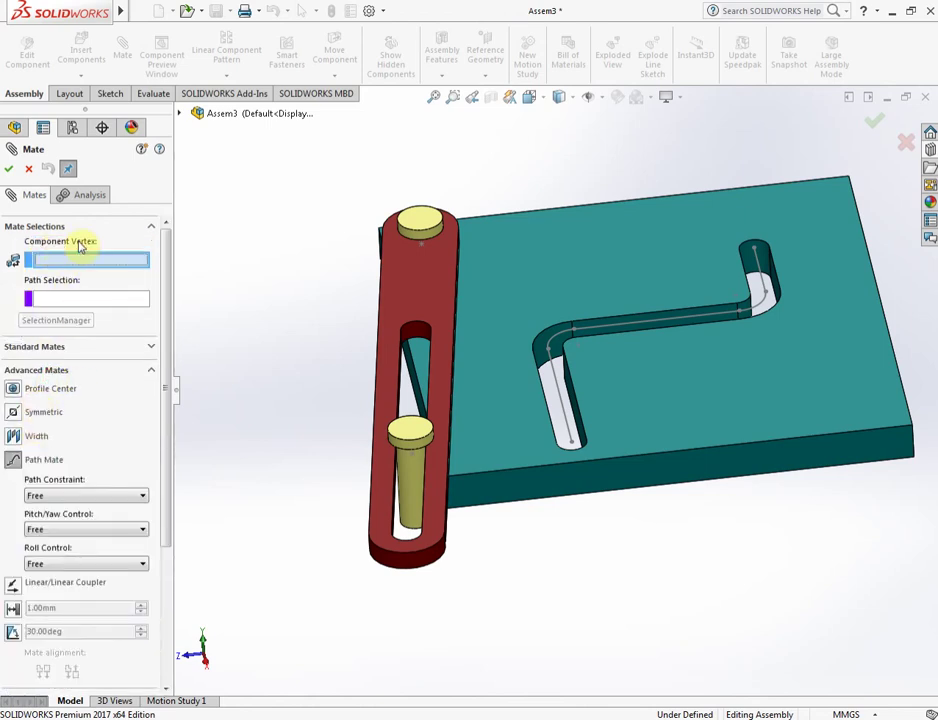
{"action": "scroll", "coordinate": [425, 472], "scroll_direction": "down", "scroll_amount": 5}
{"action": "scroll", "coordinate": [435, 452], "scroll_direction": "down", "scroll_amount": 1}
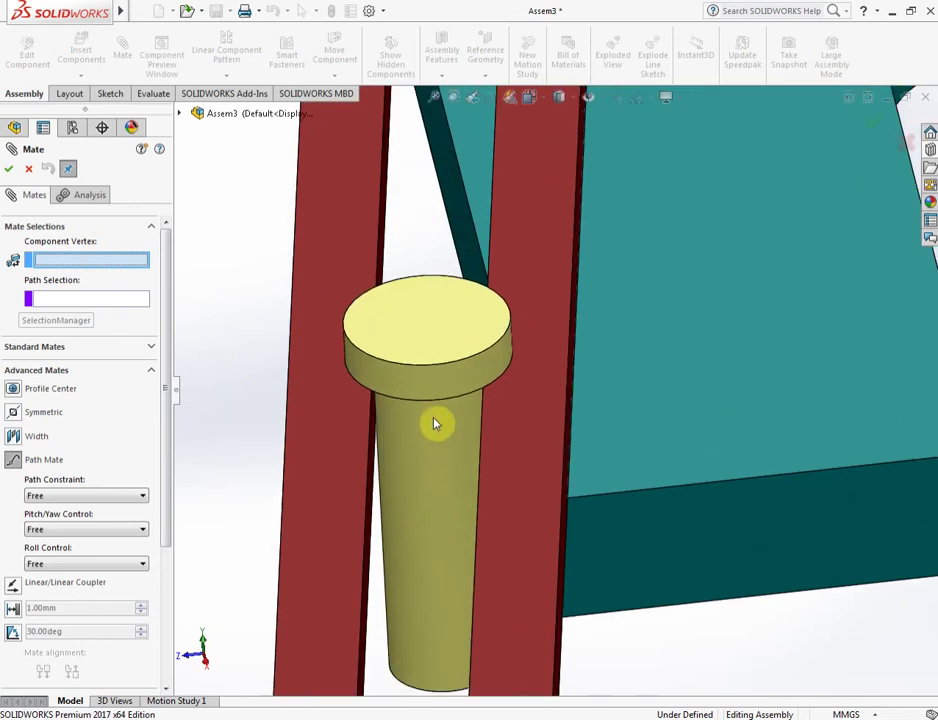
{"action": "left_click", "coordinate": [433, 419]}
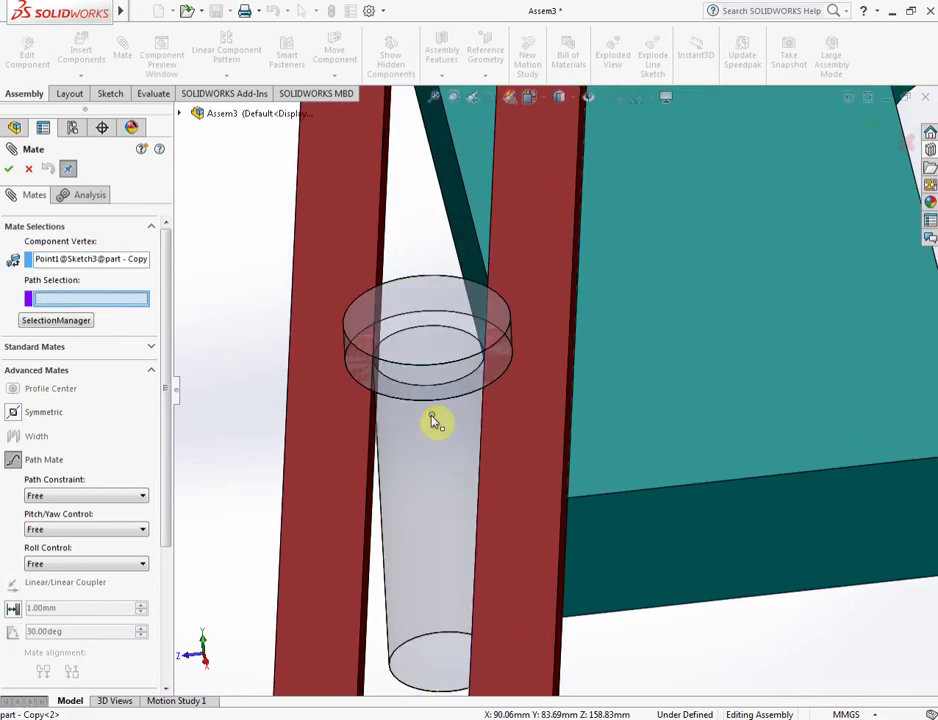
Step: Select the Z-shaped slot sketch as the path via SelectionManager Open Loop and apply the mate
{"action": "left_click", "coordinate": [65, 325]}
{"action": "scroll", "coordinate": [525, 385], "scroll_direction": "up", "scroll_amount": 5}
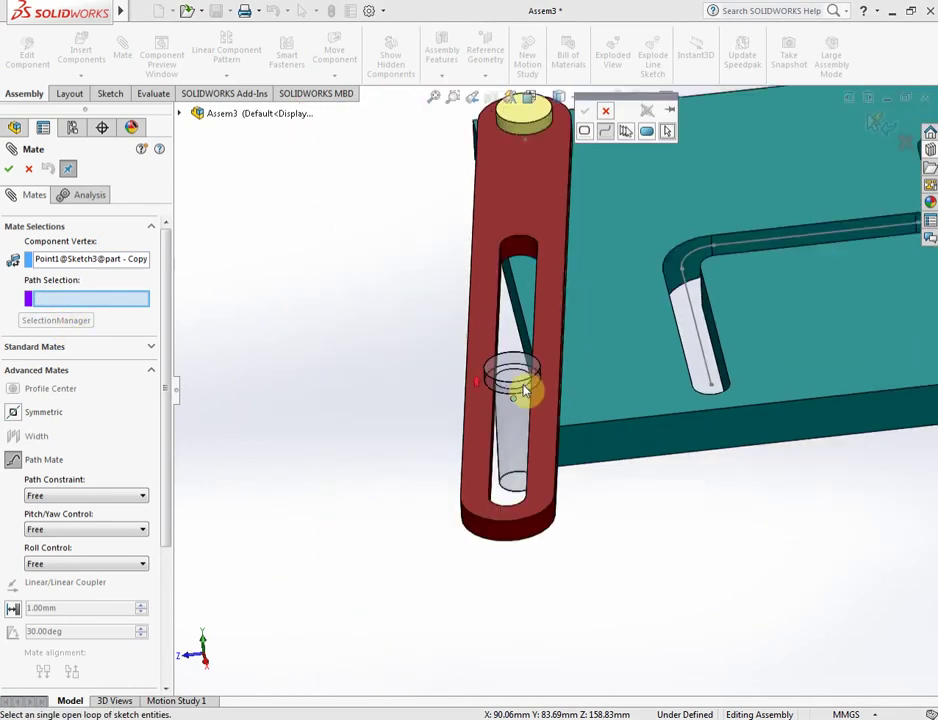
{"action": "left_click", "coordinate": [611, 135]}
{"action": "scroll", "coordinate": [792, 220], "scroll_direction": "up", "scroll_amount": 3}
{"action": "scroll", "coordinate": [718, 320], "scroll_direction": "down", "scroll_amount": 5}
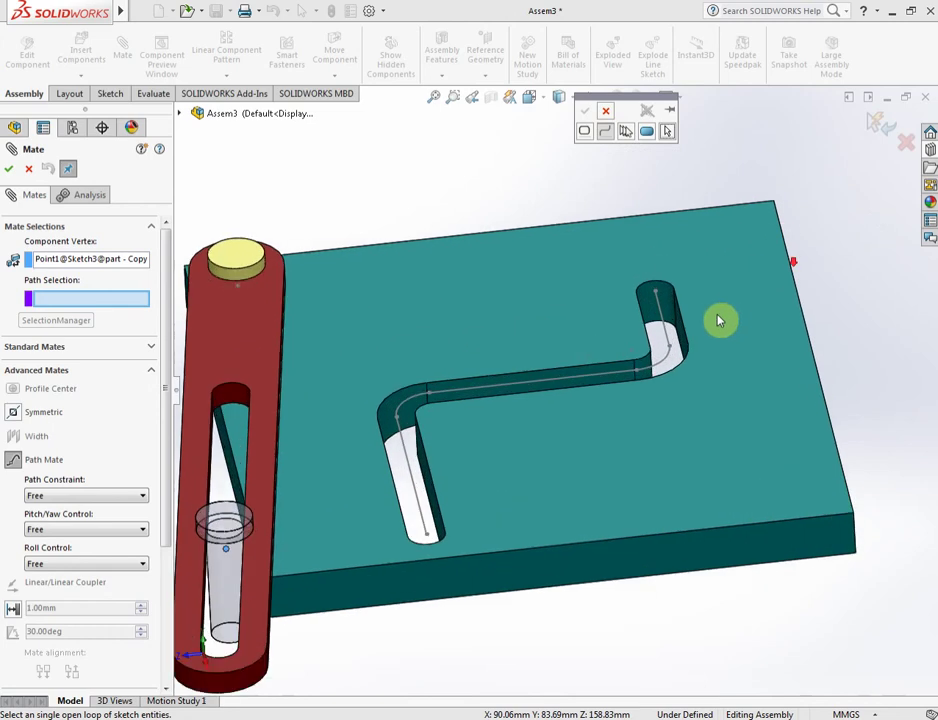
{"action": "left_click", "coordinate": [420, 498]}
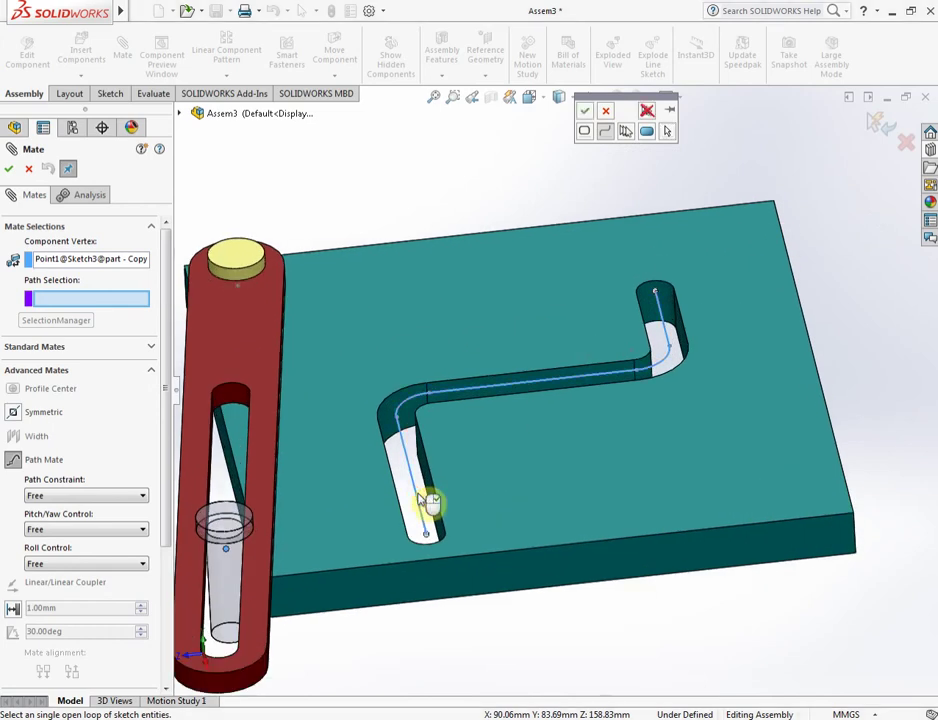
{"action": "left_click", "coordinate": [587, 113]}
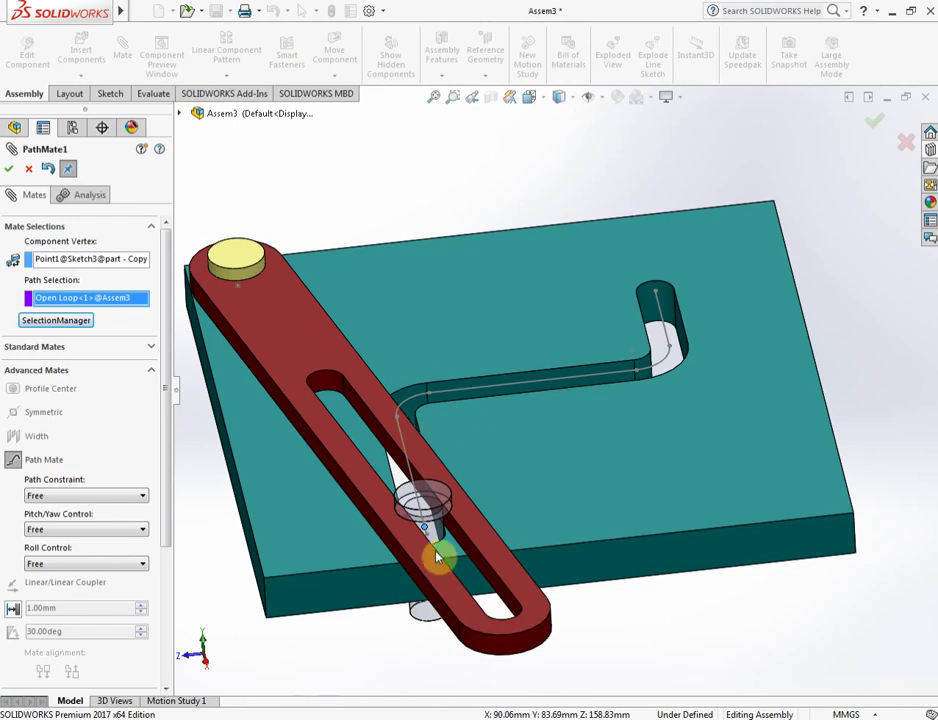
{"action": "left_click", "coordinate": [875, 122]}
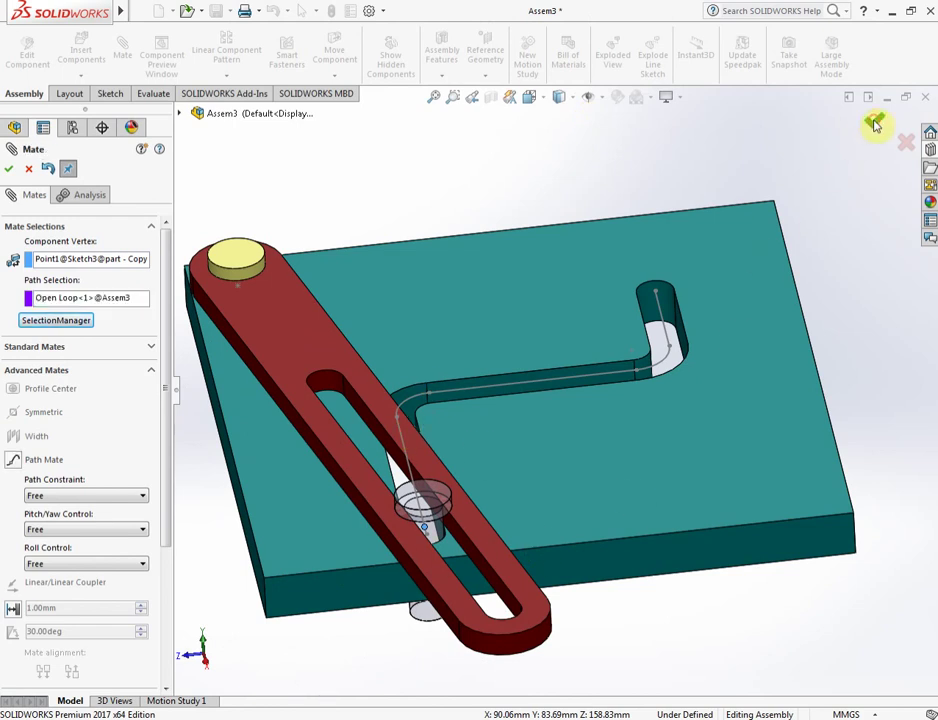
{"action": "left_click", "coordinate": [875, 124]}
Step: Drag the red link so the pin slides along the Z slot toward its first bend
{"action": "mouse_move", "coordinate": [647, 385]}
{"action": "left_mouse_down"}
{"action": "mouse_move", "coordinate": [555, 429]}
{"action": "mouse_move", "coordinate": [486, 408]}
{"action": "mouse_move", "coordinate": [544, 534]}
{"action": "mouse_move", "coordinate": [545, 615]}
{"action": "mouse_move", "coordinate": [565, 607]}
{"action": "mouse_move", "coordinate": [570, 513]}
{"action": "mouse_move", "coordinate": [641, 440]}
{"action": "mouse_move", "coordinate": [735, 400]}
{"action": "mouse_move", "coordinate": [785, 289]}
{"action": "mouse_move", "coordinate": [775, 234]}
{"action": "mouse_move", "coordinate": [789, 320]}
{"action": "mouse_move", "coordinate": [708, 418]}
{"action": "mouse_move", "coordinate": [486, 611]}
{"action": "mouse_move", "coordinate": [687, 448]}
{"action": "mouse_move", "coordinate": [758, 230]}
{"action": "mouse_move", "coordinate": [796, 318]}
{"action": "mouse_move", "coordinate": [729, 465]}
{"action": "mouse_move", "coordinate": [613, 603]}
{"action": "mouse_move", "coordinate": [592, 604]}
{"action": "left_mouse_up"}
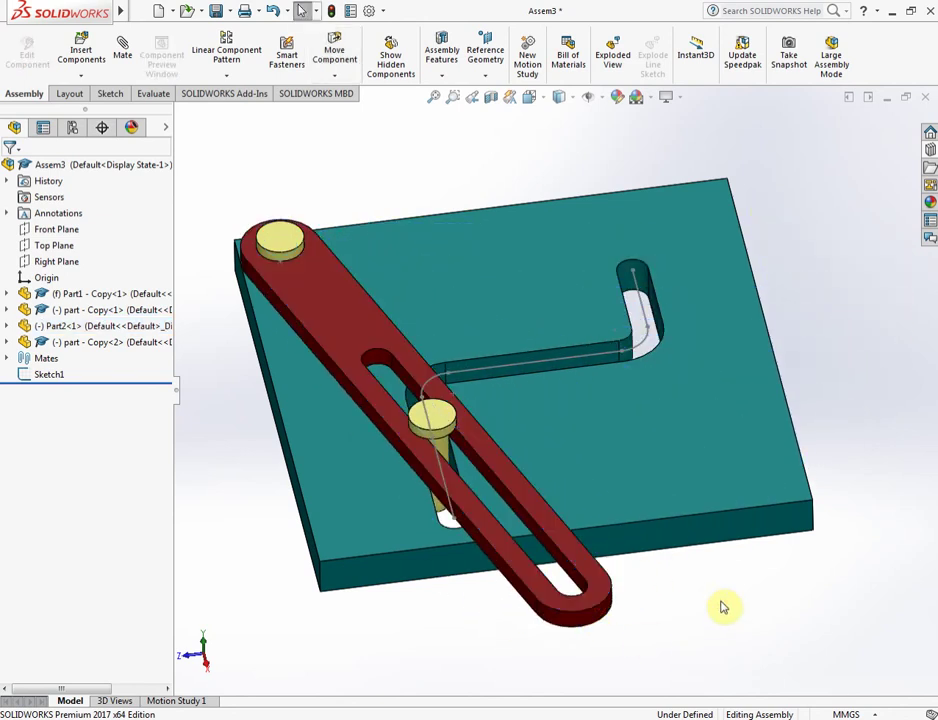